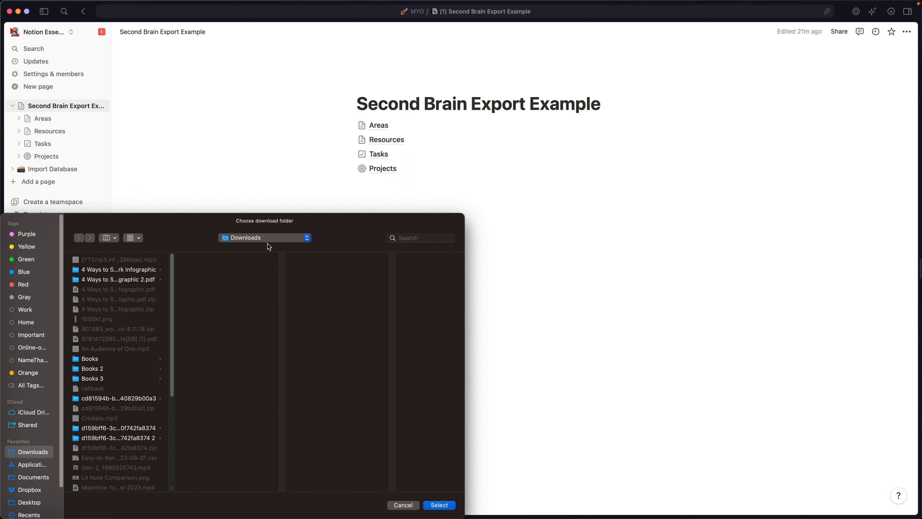
# Step: Save the export to the Simple Notion Export folder in Dropbox, under Areas of Responsibility and Test Data
pyautogui.click(268, 238)
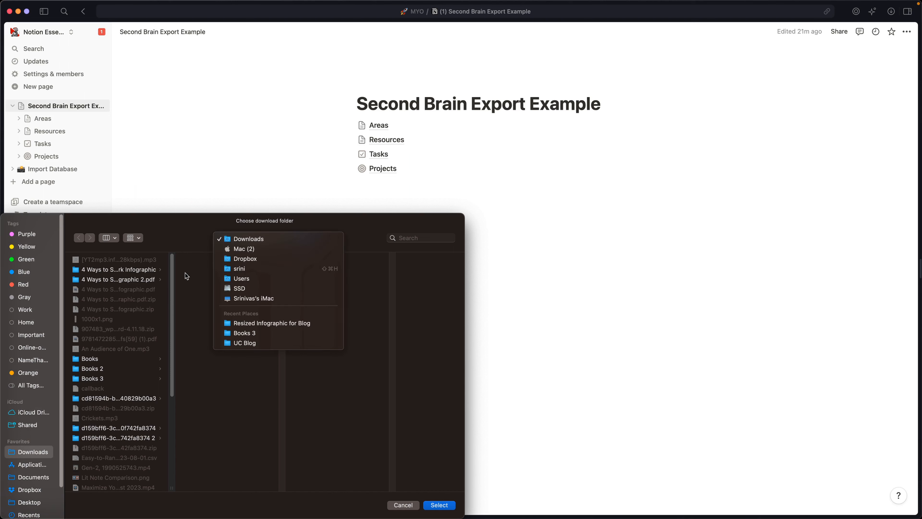
pyautogui.click(300, 259)
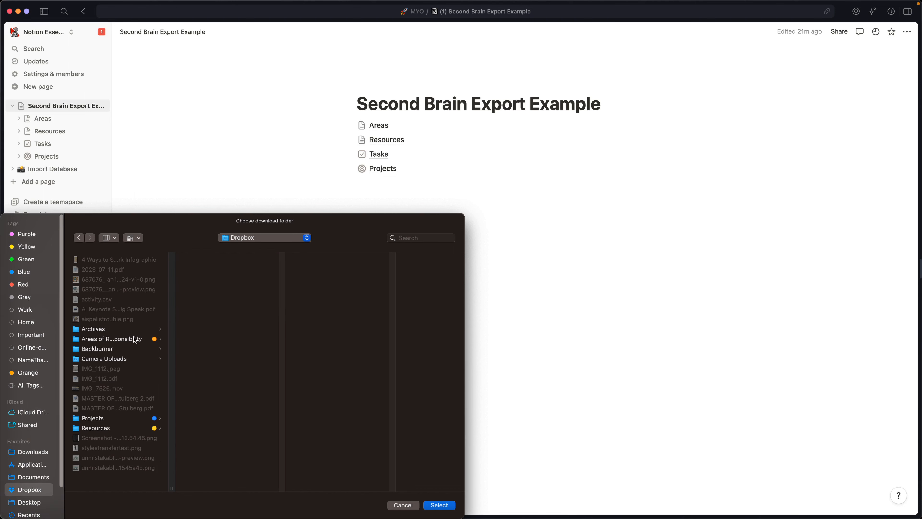
pyautogui.click(141, 339)
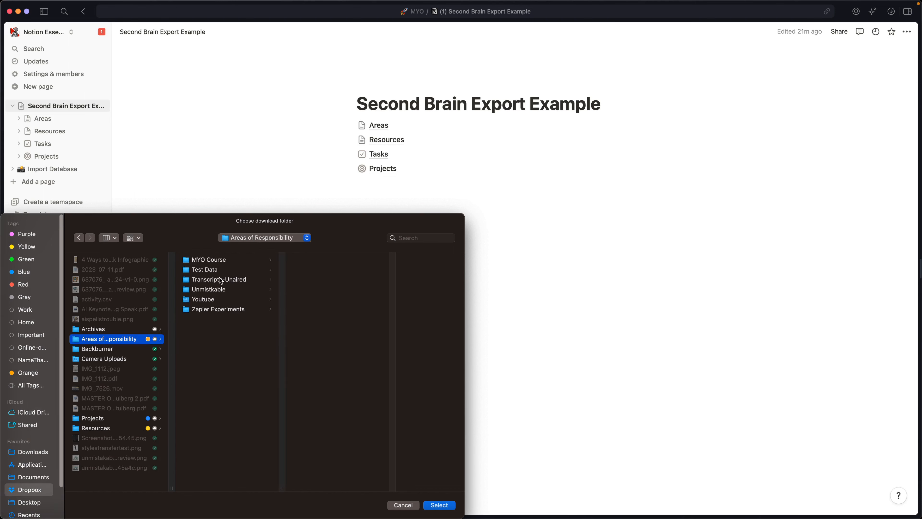
pyautogui.click(213, 272)
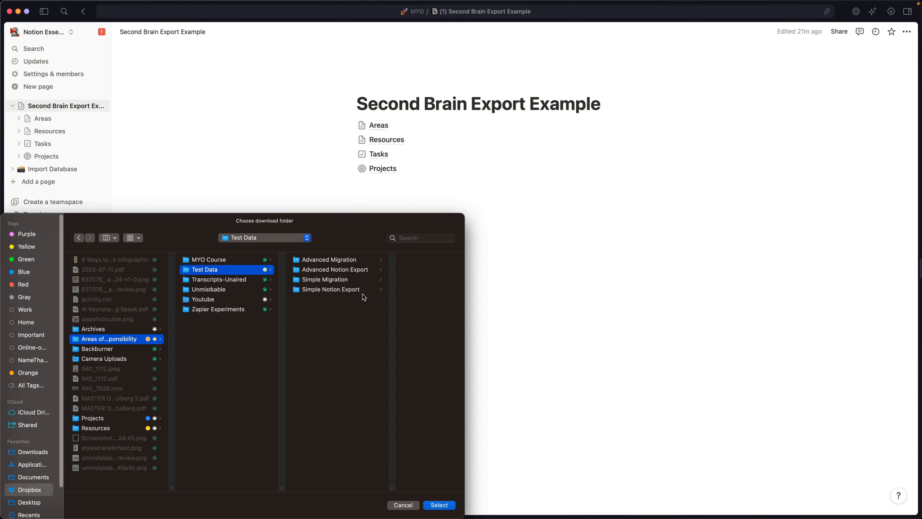
pyautogui.click(346, 289)
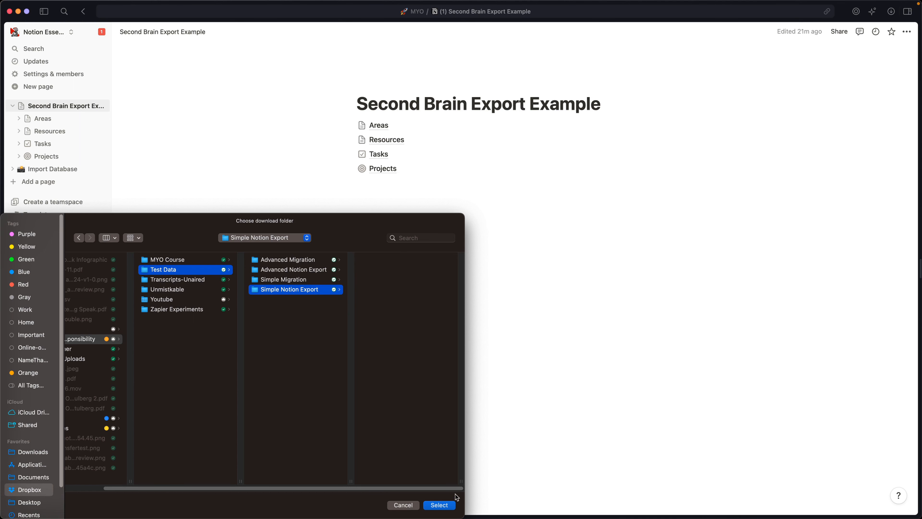
pyautogui.click(447, 505)
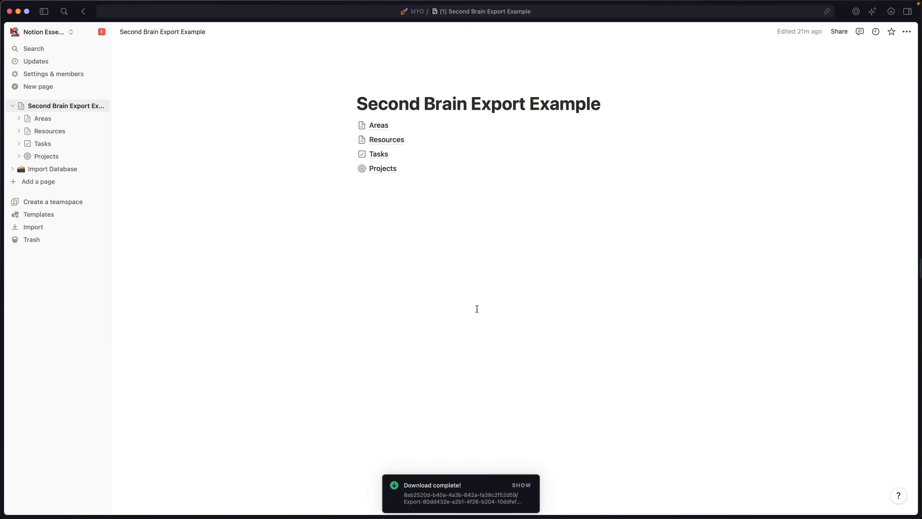
# Step: Show the downloaded export archive in Finder and extract it in the Simple Notion Export folder
pyautogui.click(521, 484)
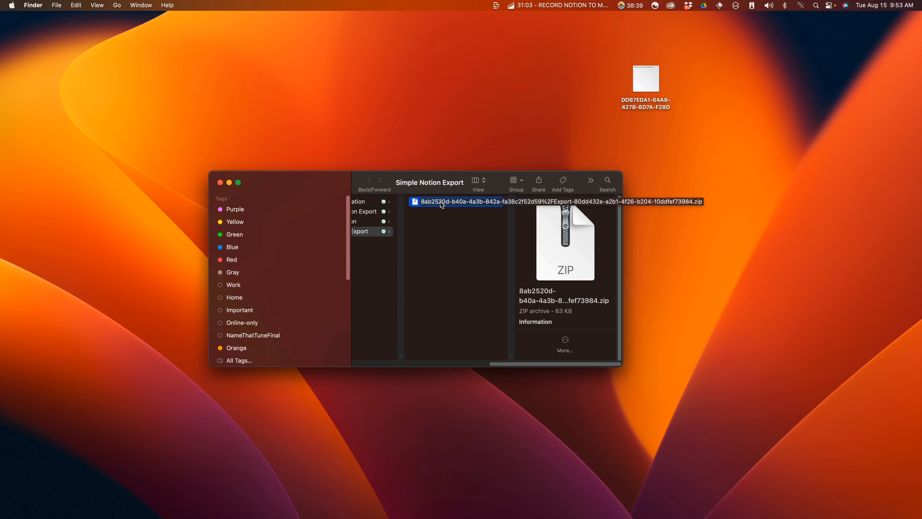
pyautogui.click(442, 213)
pyautogui.press('Right')
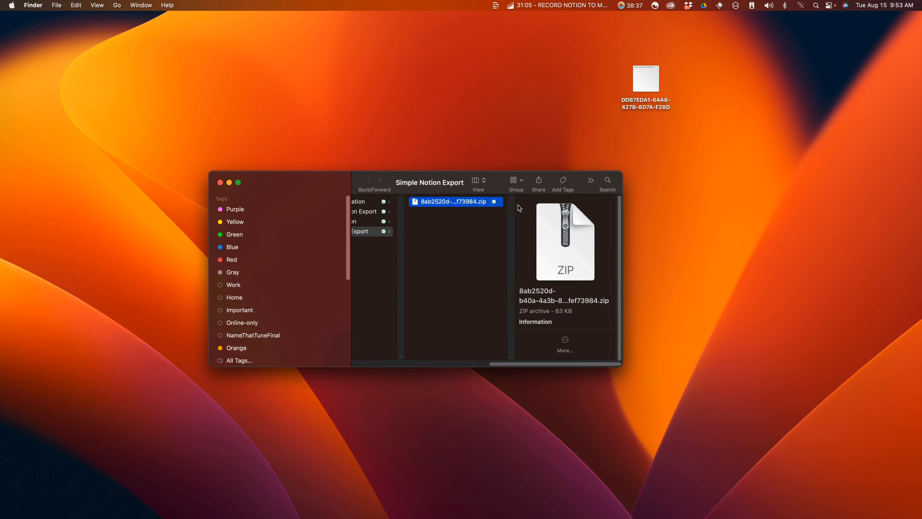
pyautogui.press('super+o')
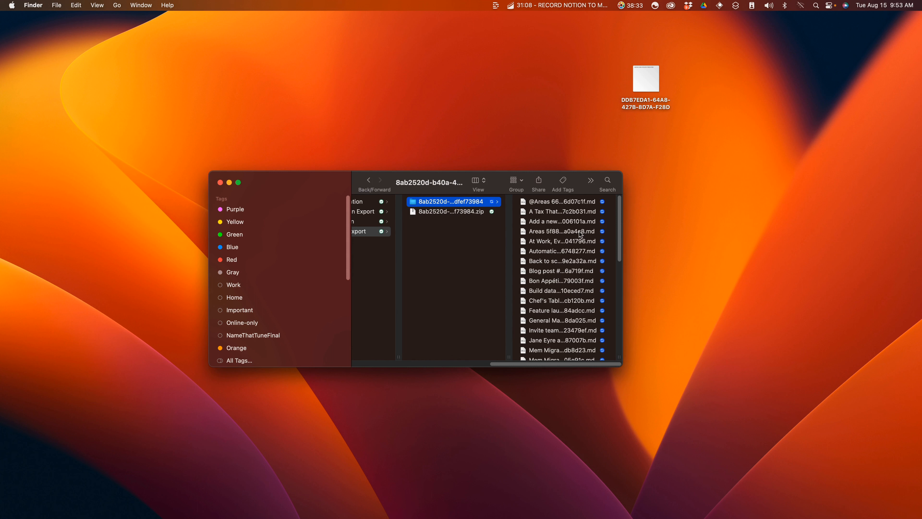
# Step: Look through the Markdown files in the extracted export folder, including the A Tax That Could Fix Big Tech file
pyautogui.scroll(-1, 579, 230)
pyautogui.click(568, 211)
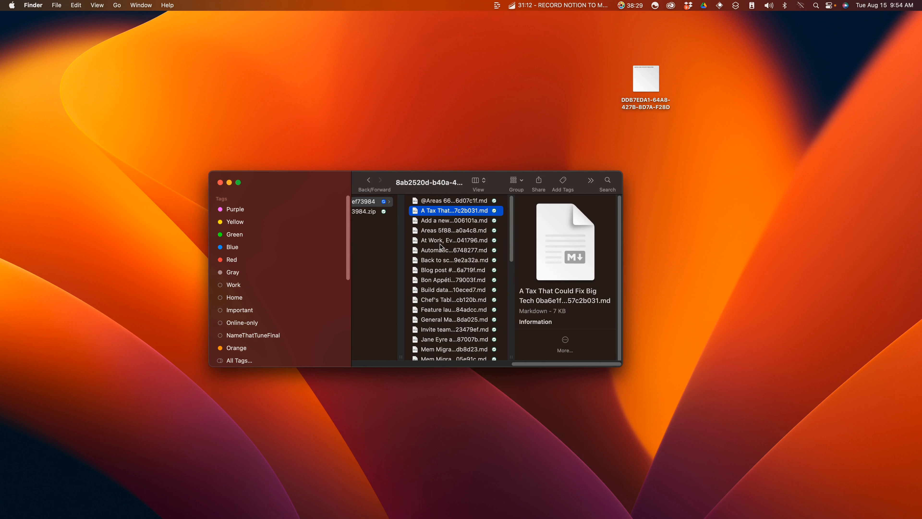
pyautogui.scroll(-2, 450, 254)
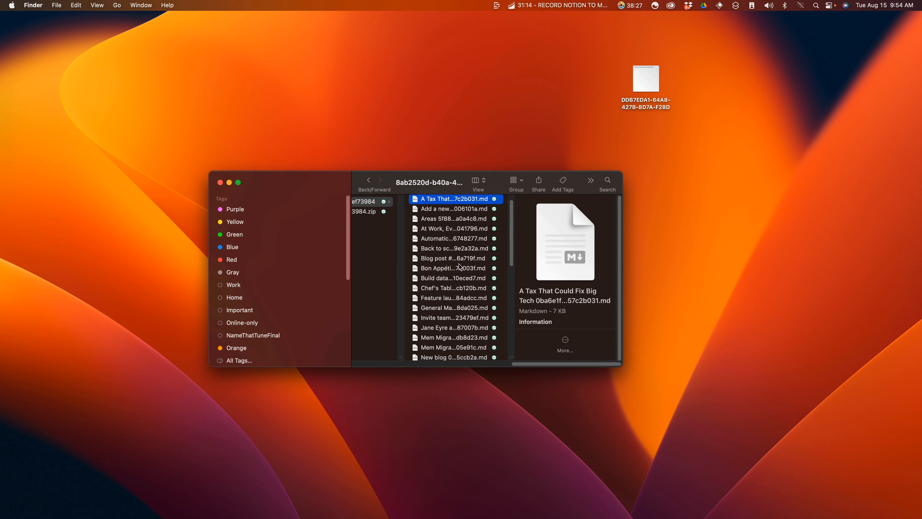
pyautogui.scroll(2, 461, 266)
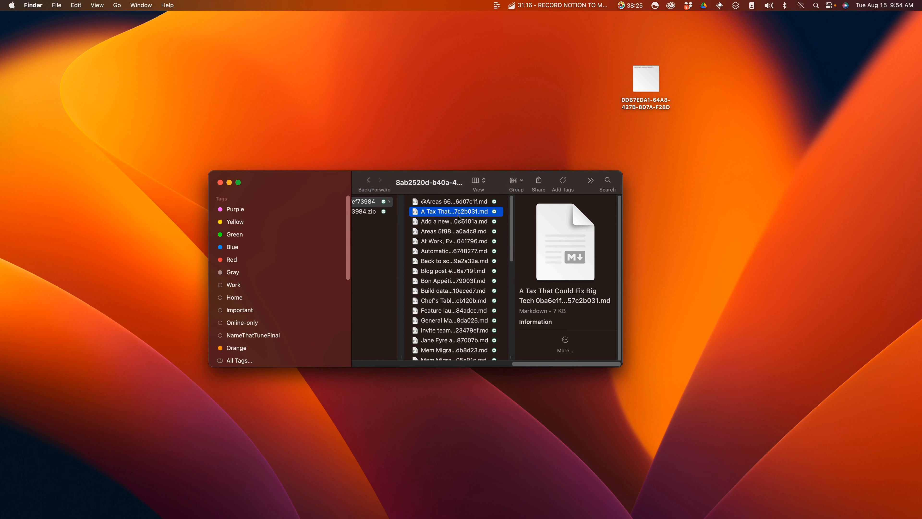
pyautogui.scroll(-3, 433, 311)
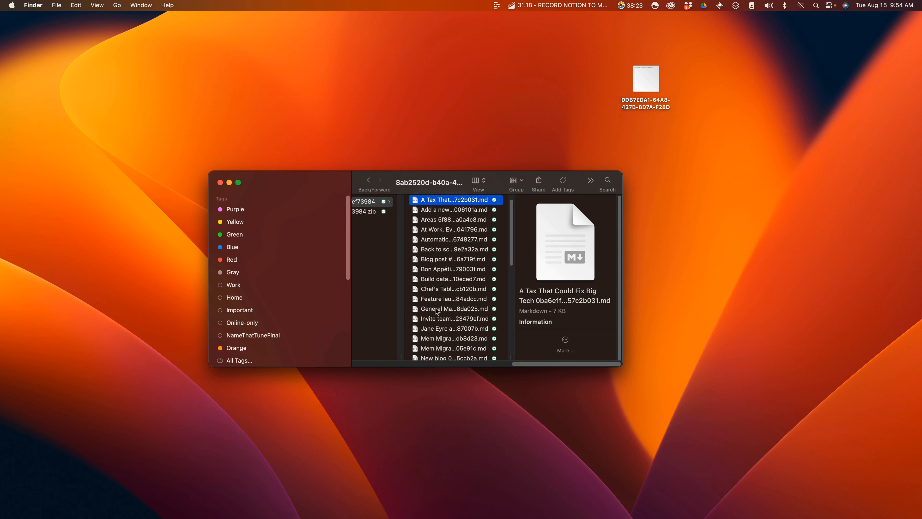
pyautogui.scroll(-5, 436, 308)
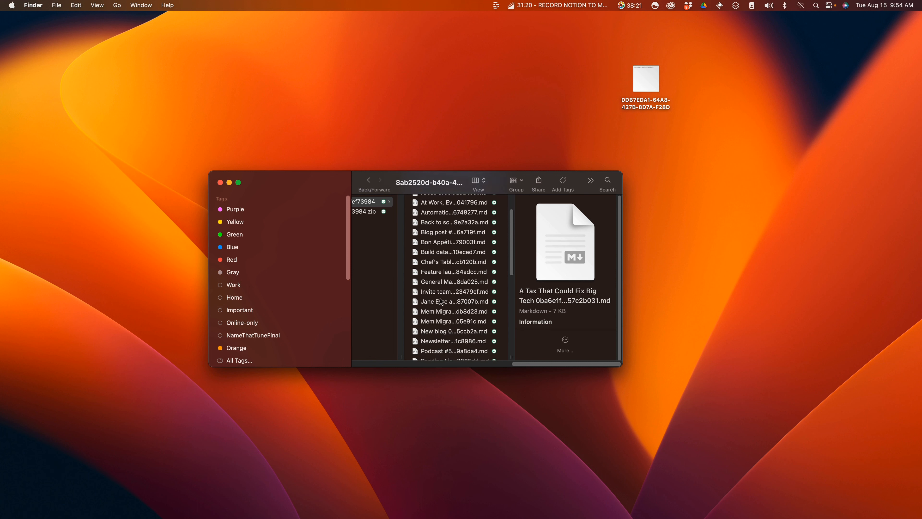
pyautogui.scroll(-10, 446, 298)
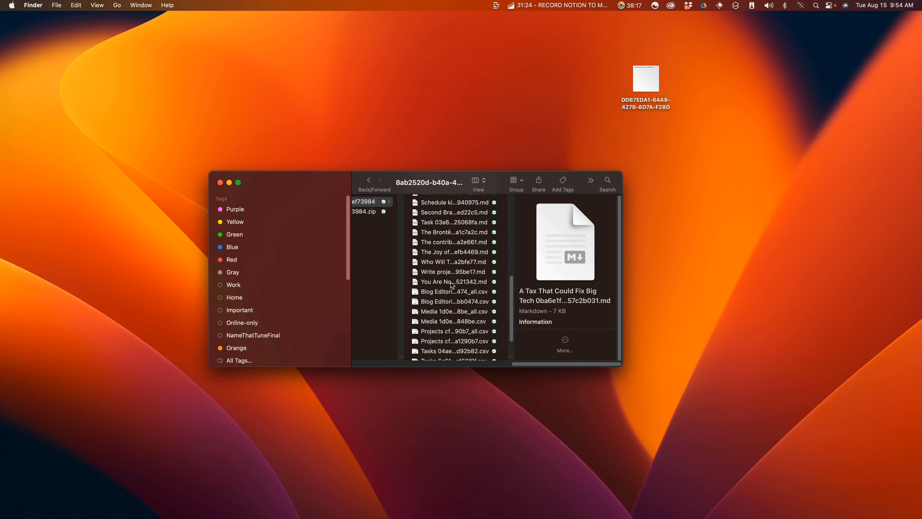
# Step: Delete all the CSV files from the extracted folder, from Blog Editorial Calendar through the last Tasks file
pyautogui.scroll(-3, 456, 263)
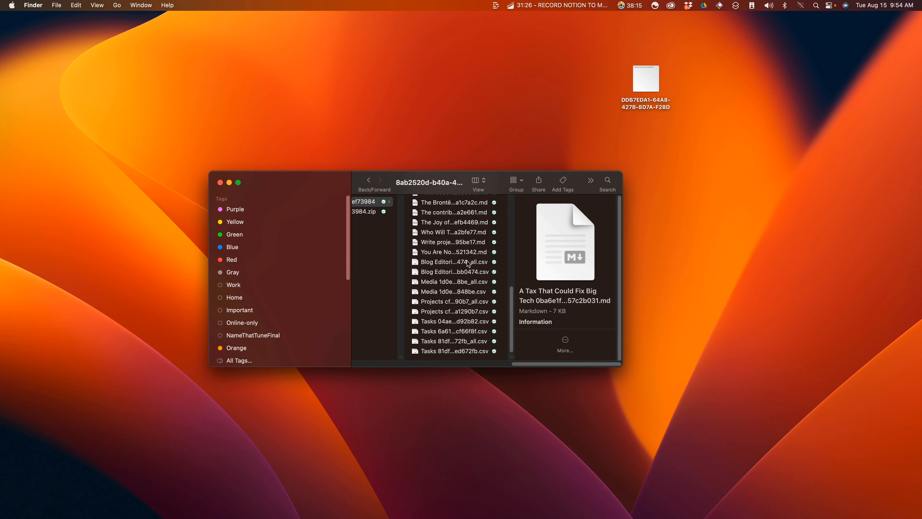
pyautogui.click(467, 262)
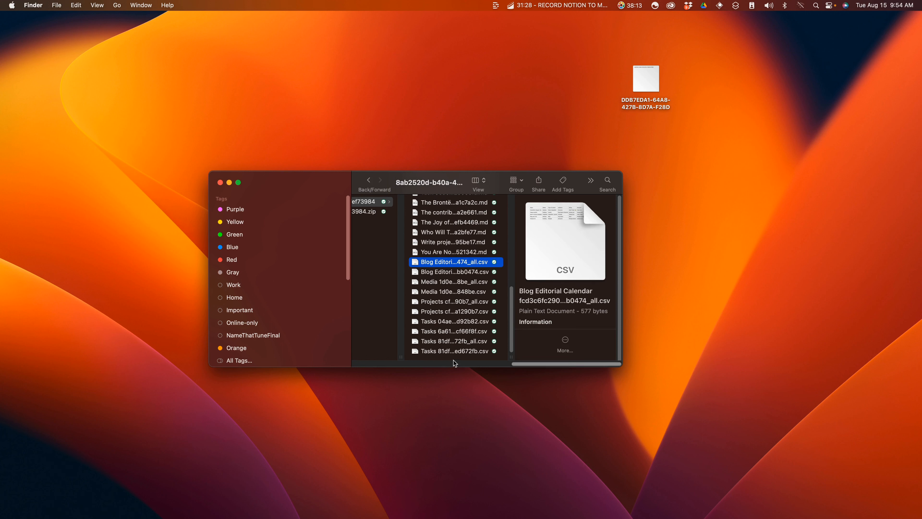
pyautogui.keyDown('shift'); pyautogui.click(454, 351); pyautogui.keyUp('shift')
pyautogui.rightClick(461, 318)
pyautogui.click(468, 318)
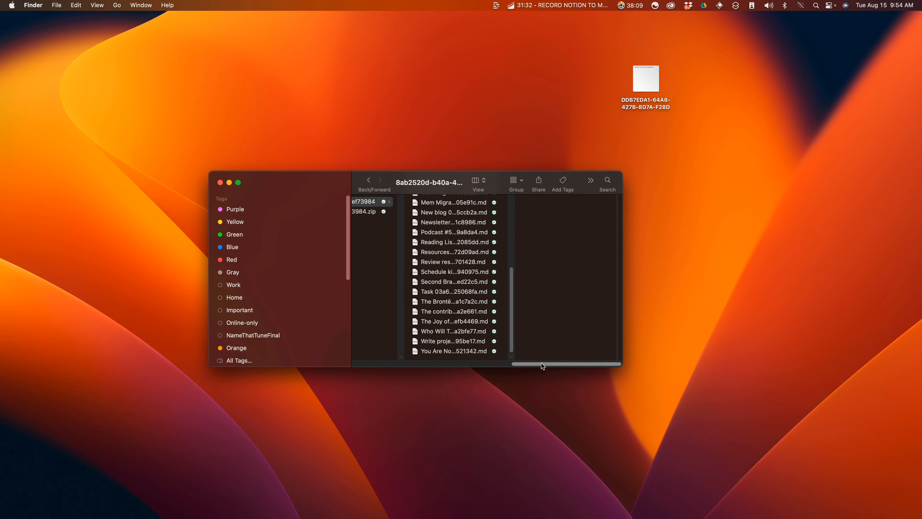
# Step: Move the five consecutive Markdown files from Automatic Keyphrases Extraction through Build data into the Simple Migration folder
pyautogui.click(550, 191)
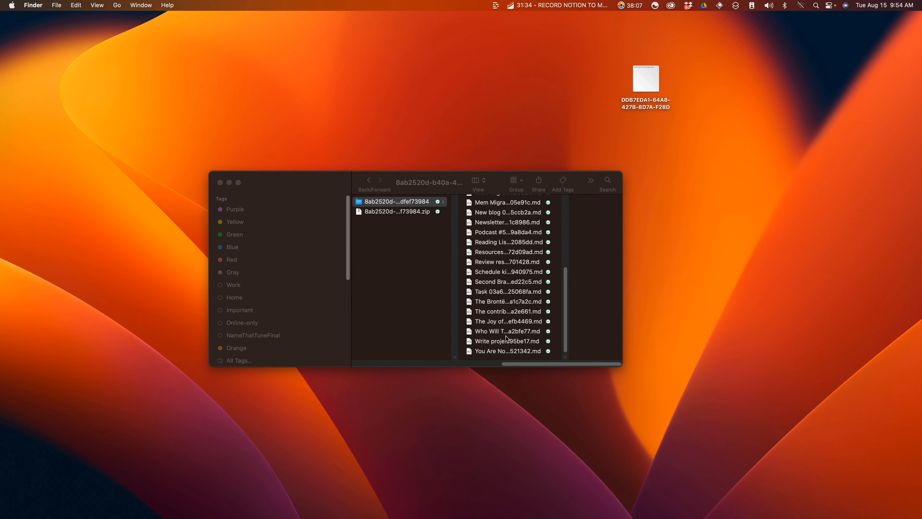
pyautogui.moveTo(509, 362); pyautogui.dragTo(480, 359)
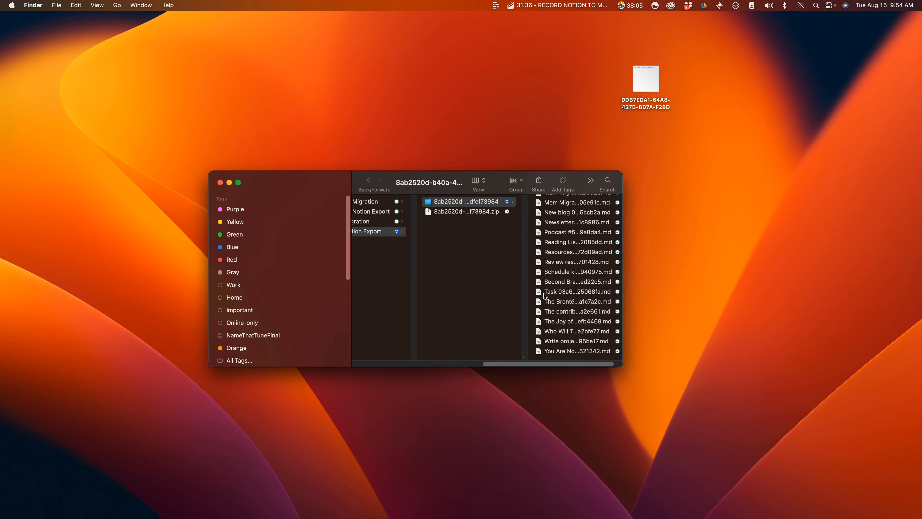
pyautogui.scroll(5, 569, 270)
pyautogui.scroll(4, 569, 271)
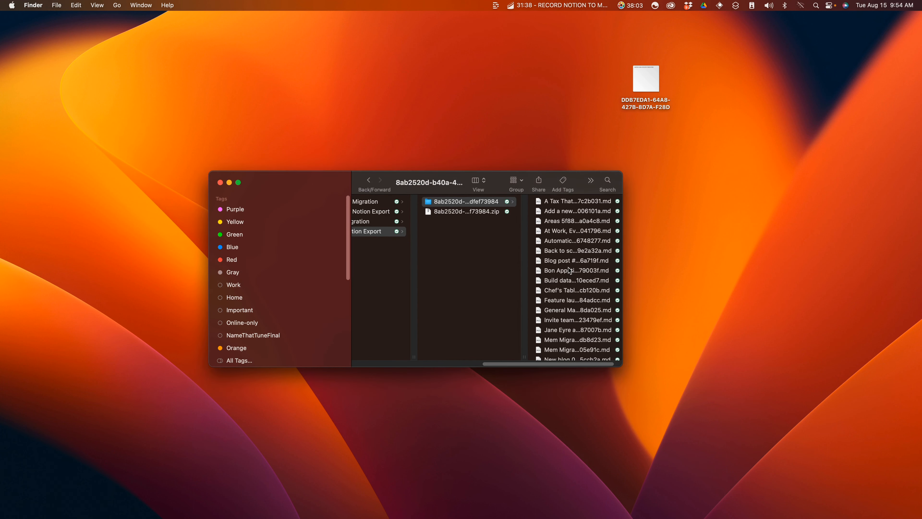
pyautogui.click(572, 242)
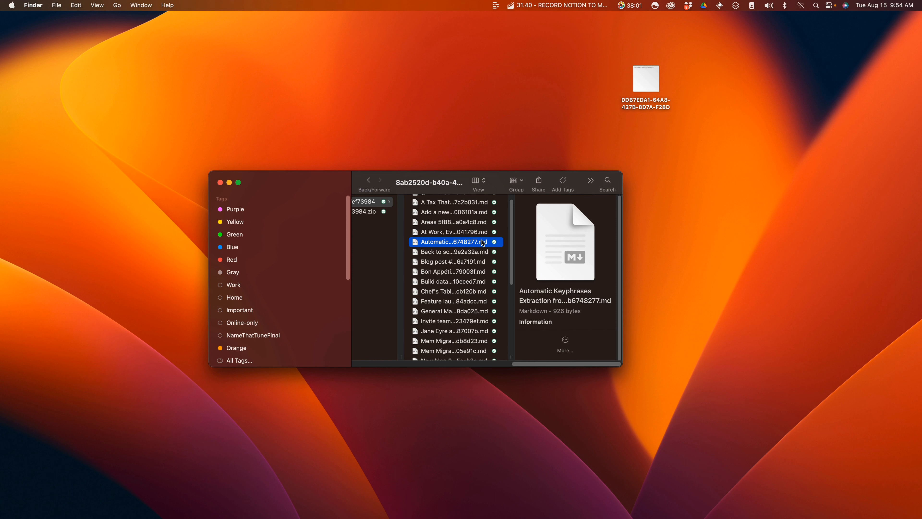
pyautogui.click(463, 223)
pyautogui.click(458, 242)
pyautogui.click(451, 255)
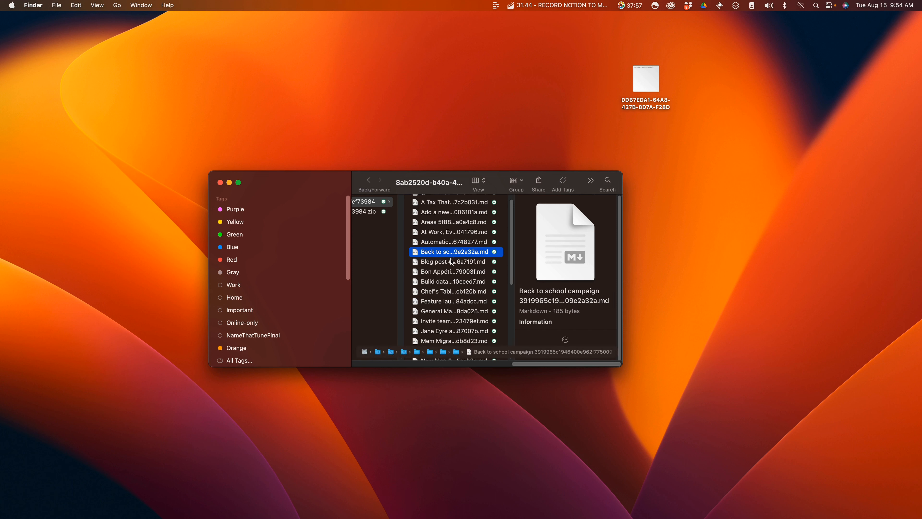
pyautogui.keyDown('super'); pyautogui.click(450, 242); pyautogui.keyUp('super')
pyautogui.keyDown('super'); pyautogui.click(448, 282); pyautogui.keyUp('super')
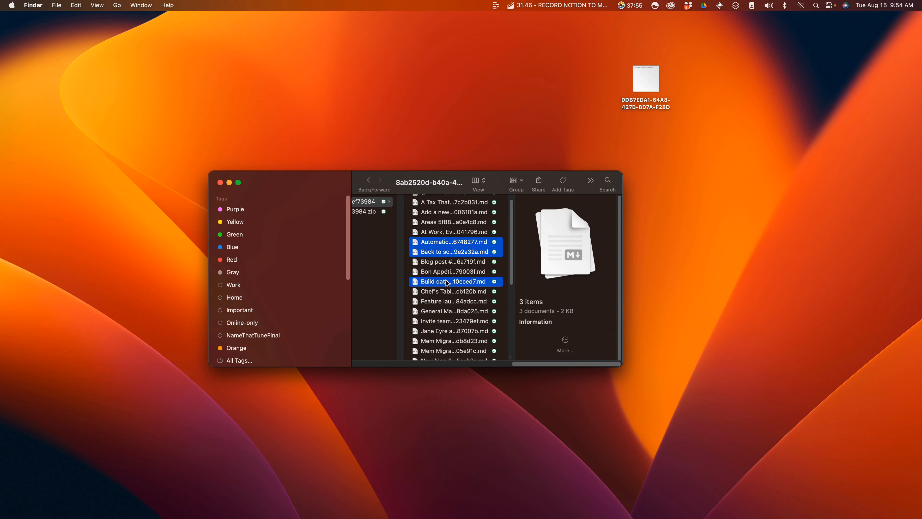
pyautogui.keyDown('super'); pyautogui.click(448, 272); pyautogui.keyUp('super')
pyautogui.keyDown('super'); pyautogui.click(431, 268); pyautogui.keyUp('super')
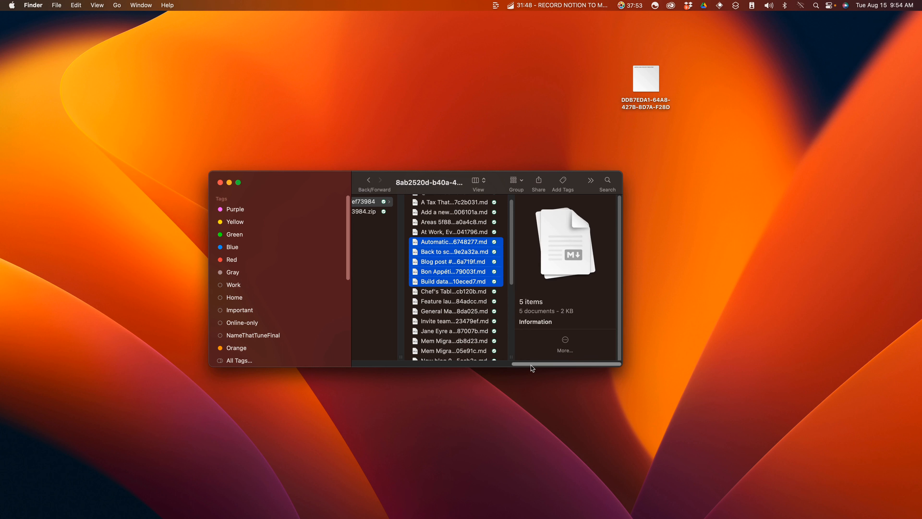
pyautogui.moveTo(530, 363); pyautogui.dragTo(459, 353)
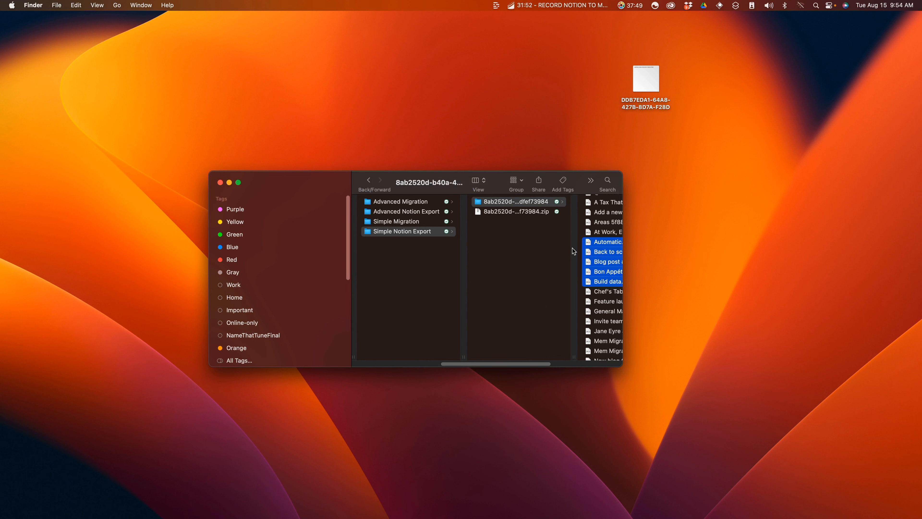
pyautogui.moveTo(596, 246); pyautogui.dragTo(410, 222)
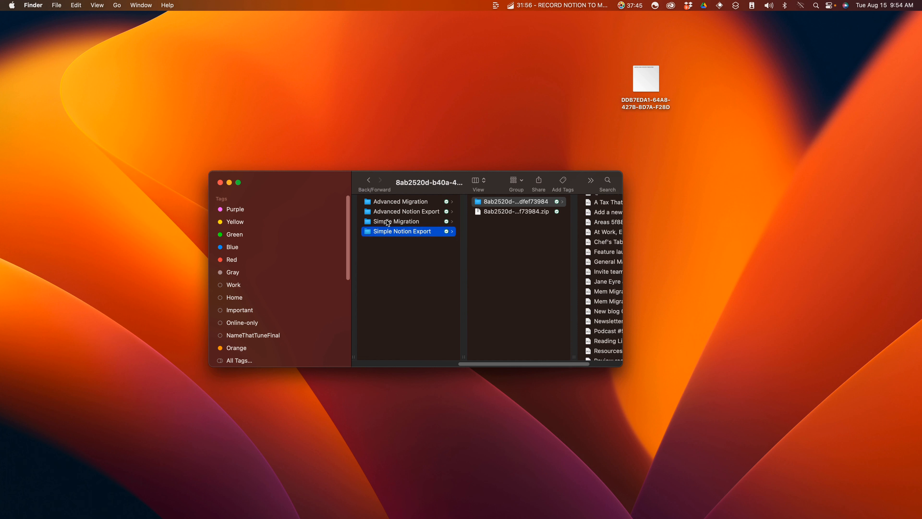
pyautogui.click(535, 280)
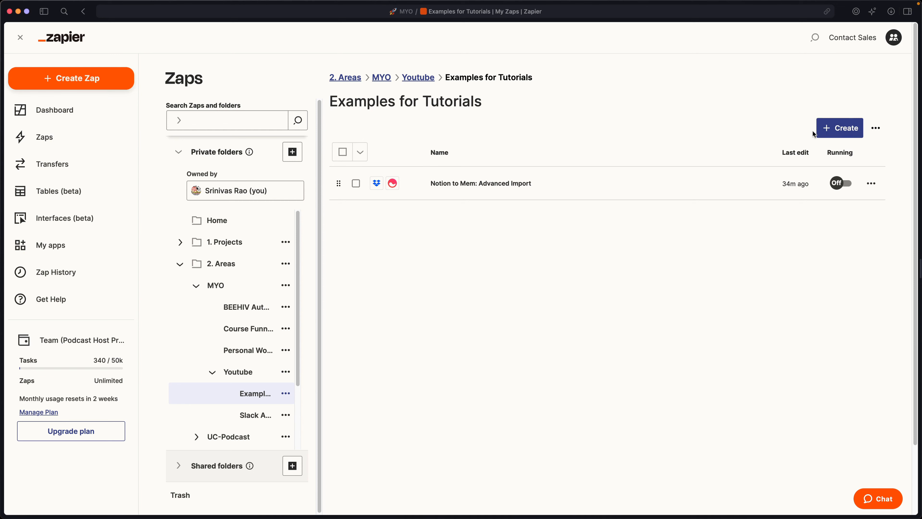
# Step: In Zapier, create a new Zap in the Examples for Tutorials folder with Dropbox as the trigger app
pyautogui.click(829, 127)
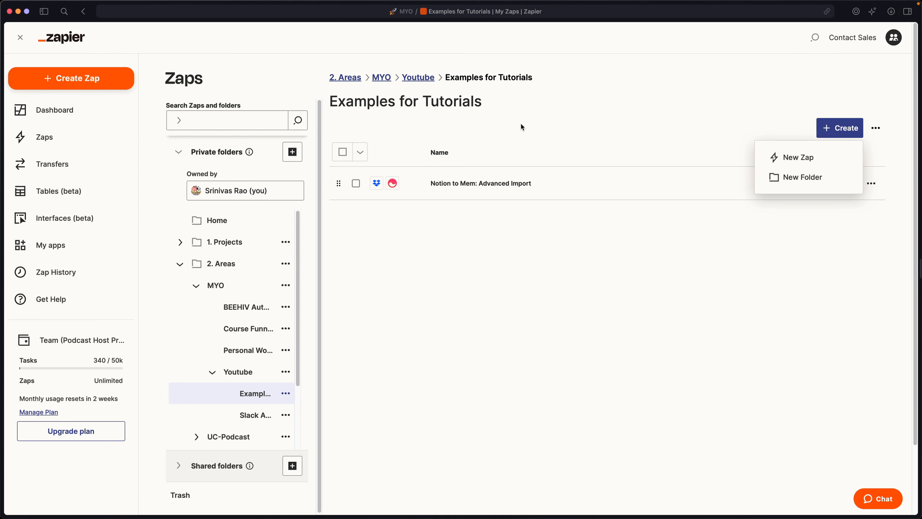
pyautogui.click(787, 164)
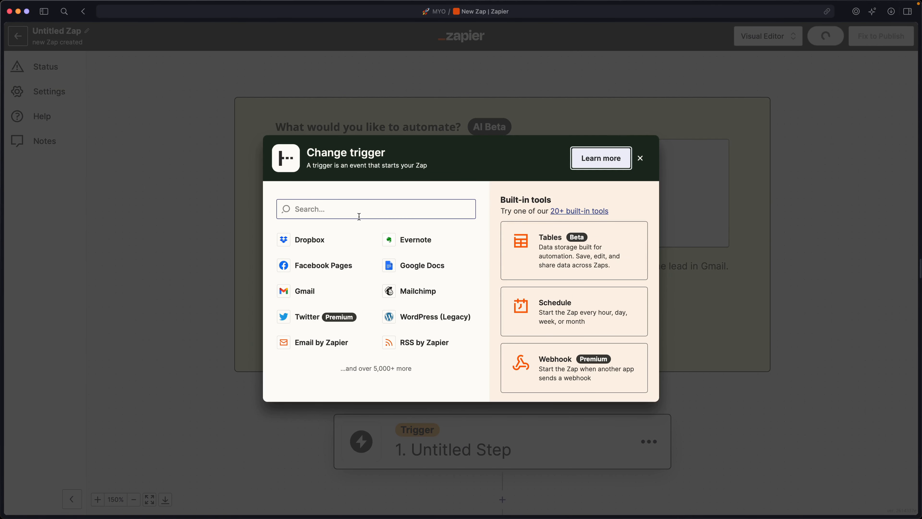
pyautogui.click(341, 239)
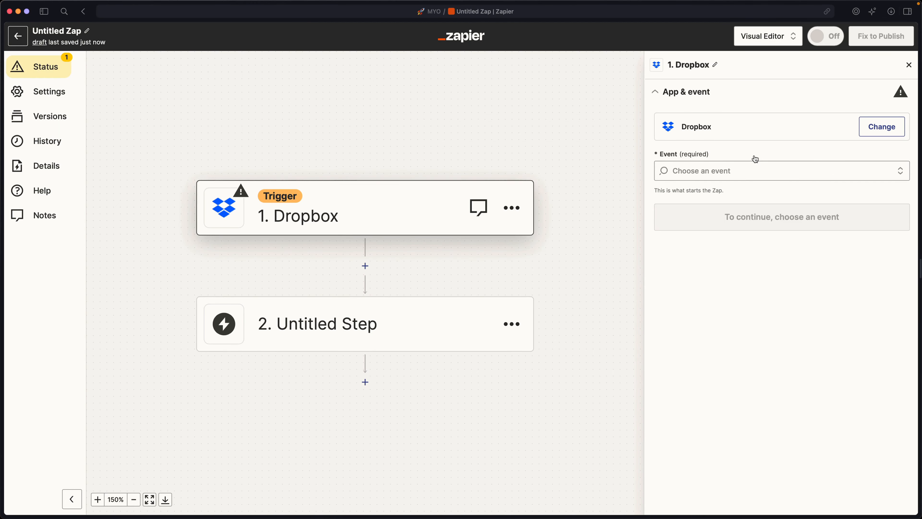
# Step: Set the Dropbox trigger event to New File in Folder and continue with the connected Dropbox account
pyautogui.click(744, 173)
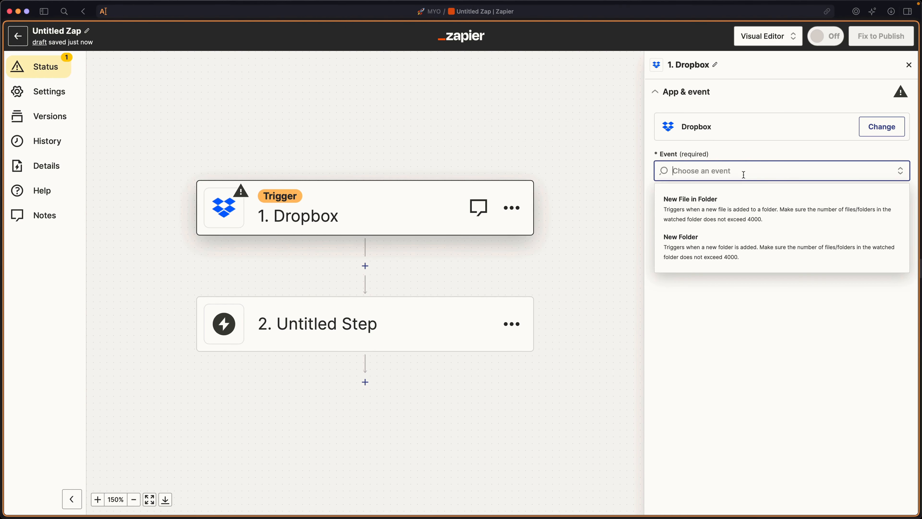
pyautogui.click(722, 222)
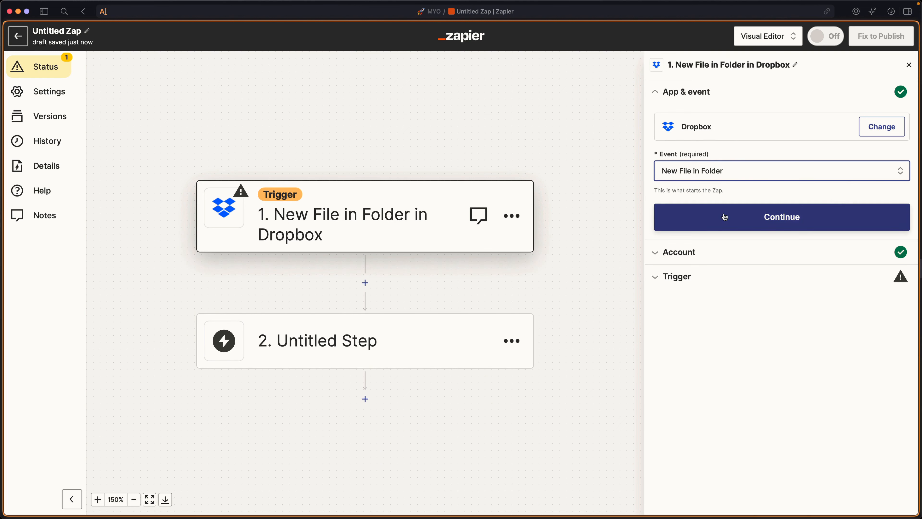
pyautogui.click(669, 216)
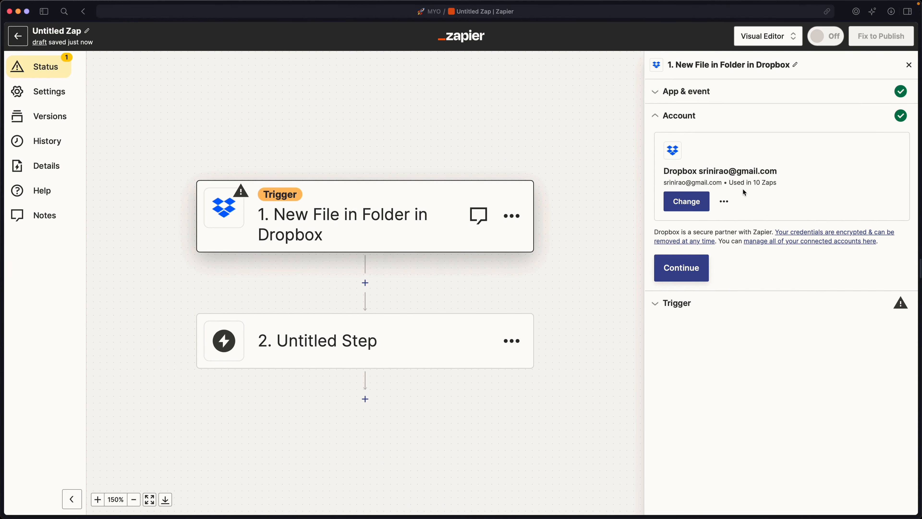
pyautogui.click(701, 267)
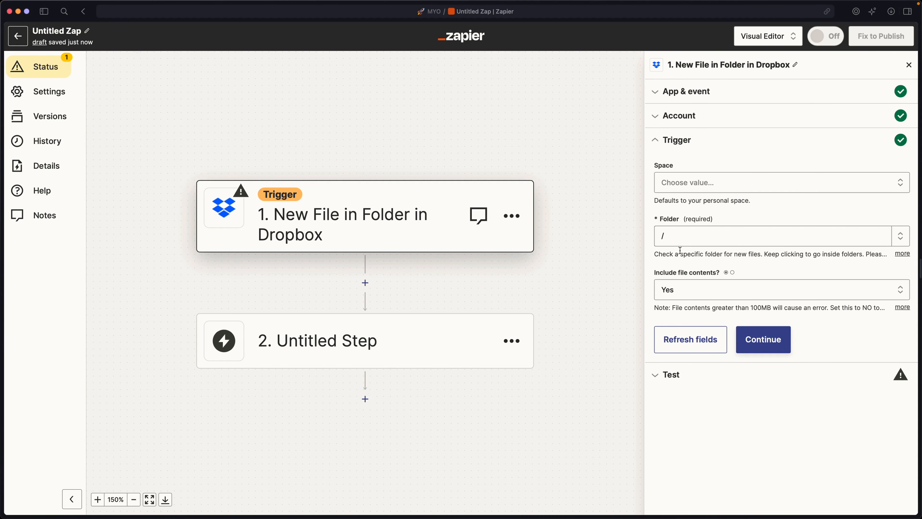
# Step: Set the Dropbox trigger's folder to /Areas of Responsibility/Test Data/Simple Migration and continue to testing
pyautogui.click(681, 241)
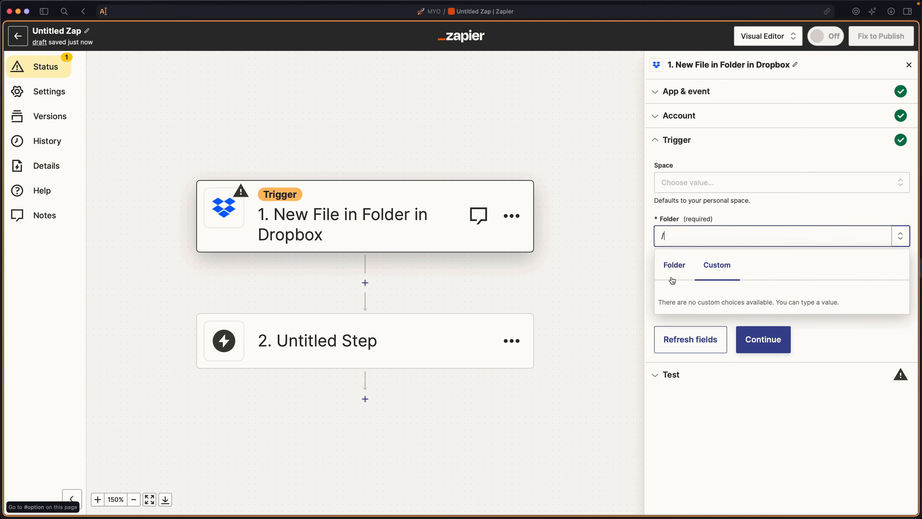
pyautogui.click(673, 267)
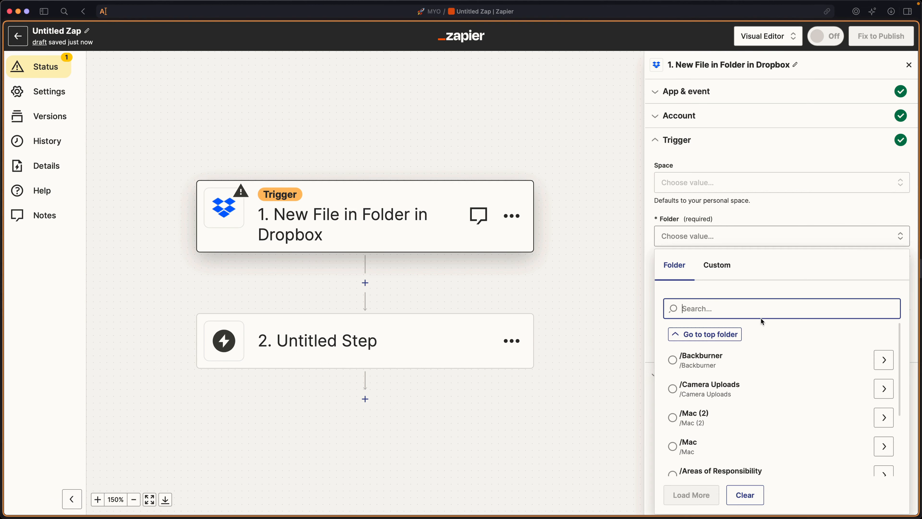
pyautogui.scroll(-3, 768, 363)
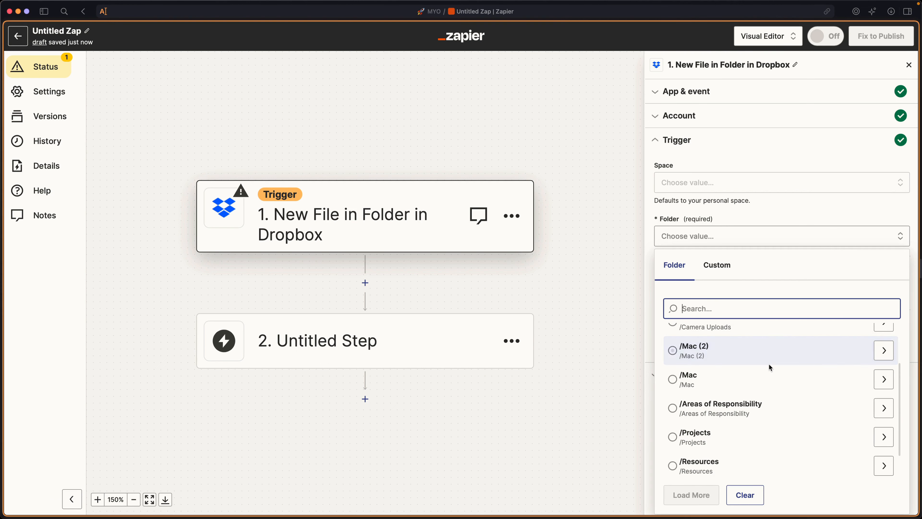
pyautogui.click(883, 408)
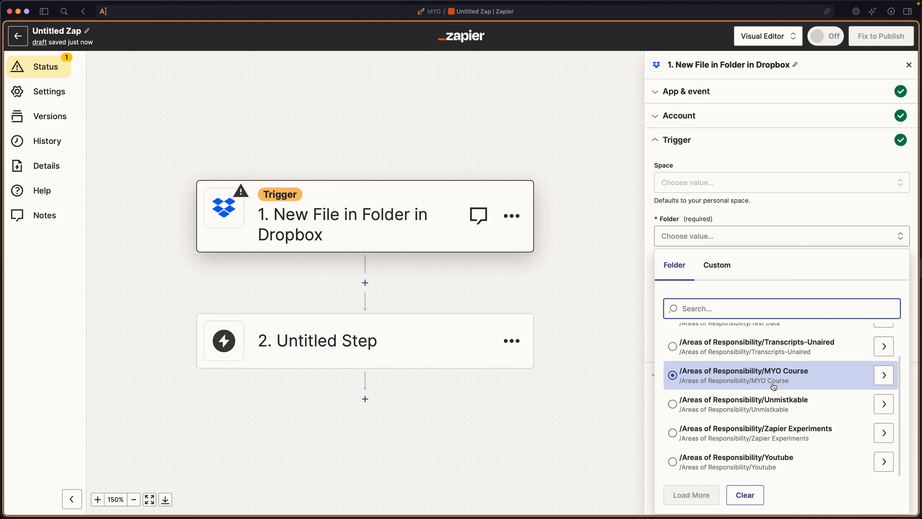
pyautogui.scroll(2, 773, 387)
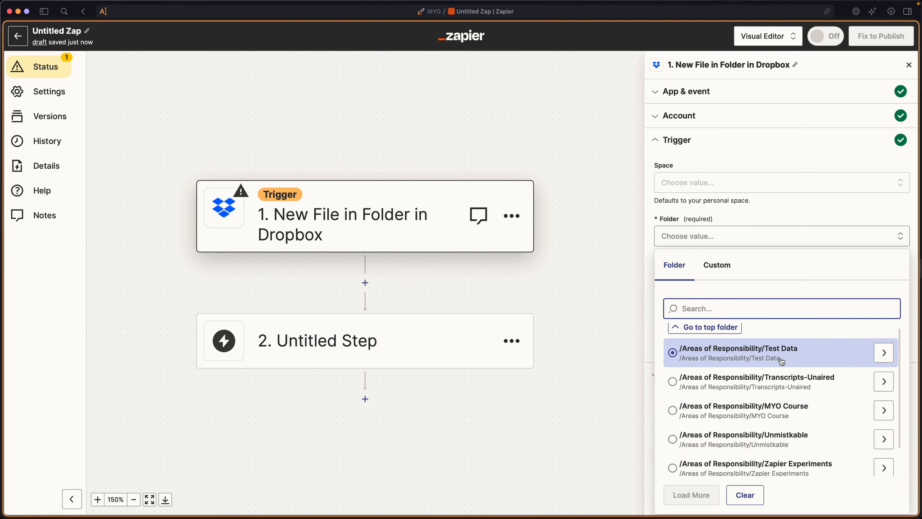
pyautogui.click(782, 362)
pyautogui.click(784, 233)
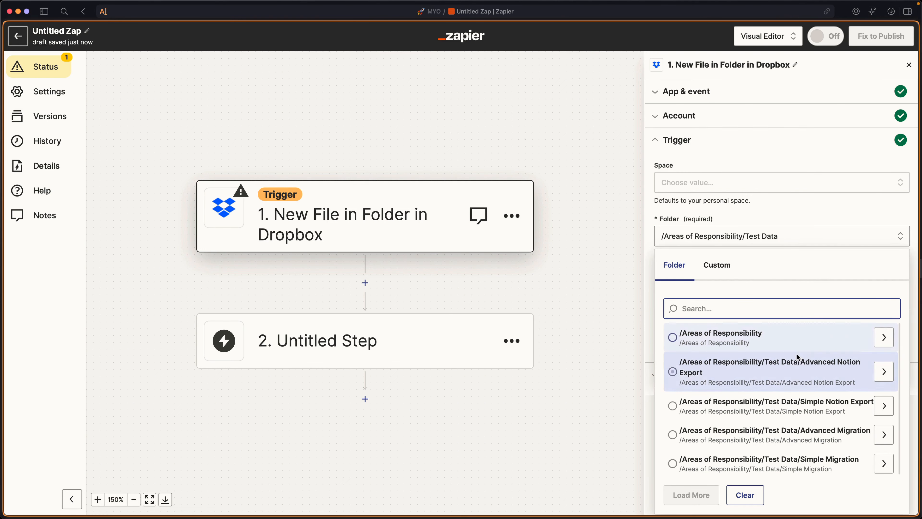
pyautogui.click(798, 465)
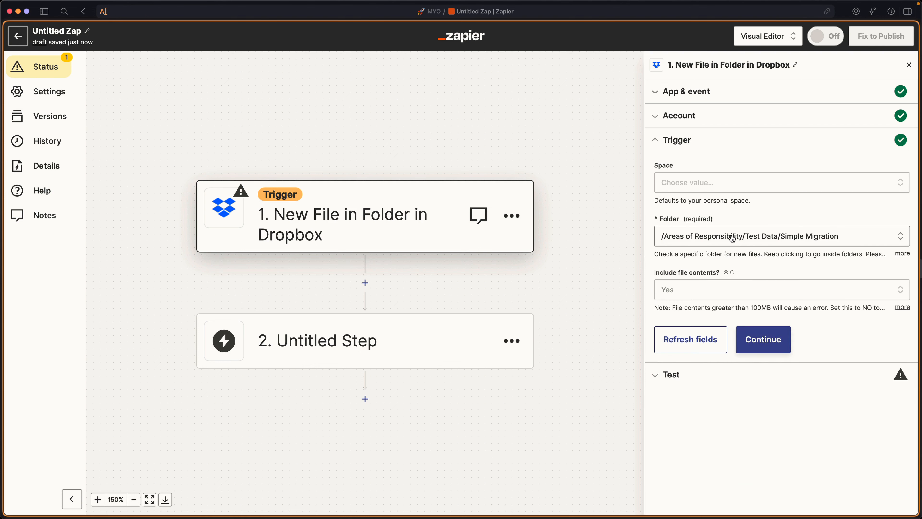
pyautogui.click(758, 342)
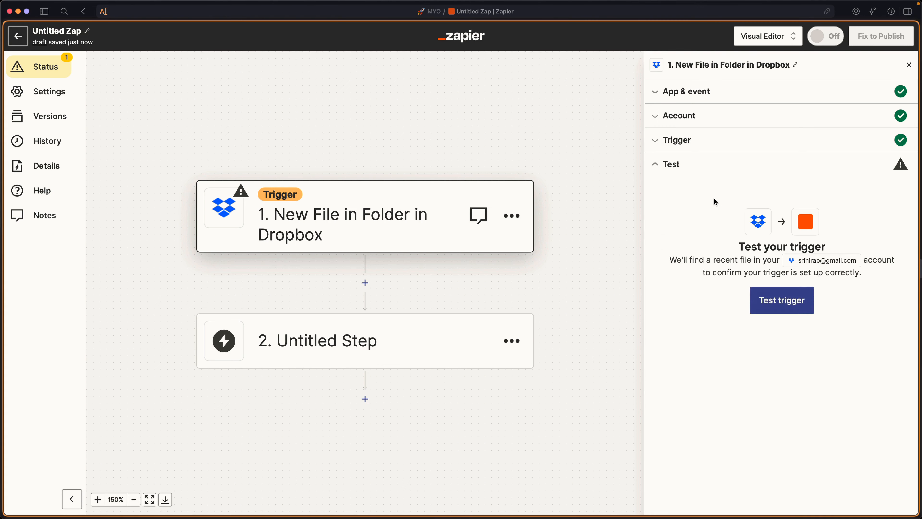
# Step: Test the Dropbox trigger, review the fields and file text of the File C record, and continue with that record
pyautogui.click(769, 311)
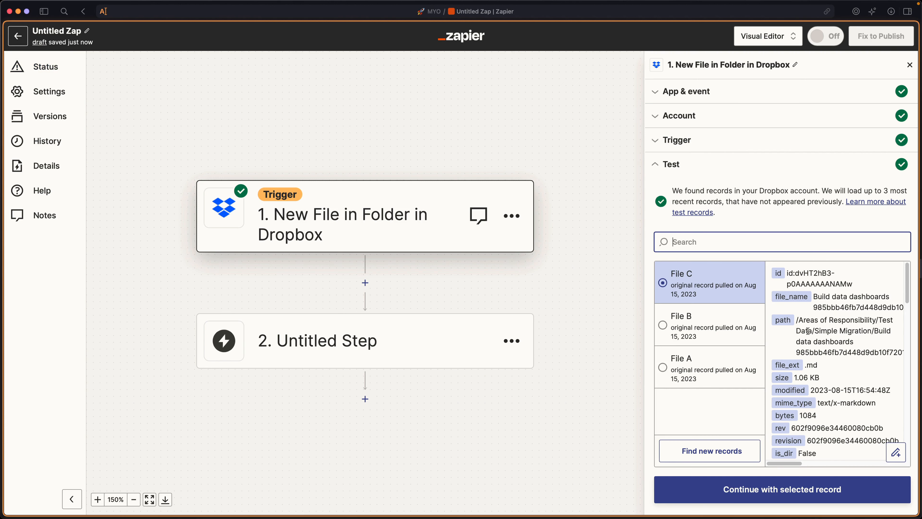
pyautogui.scroll(-10, 823, 339)
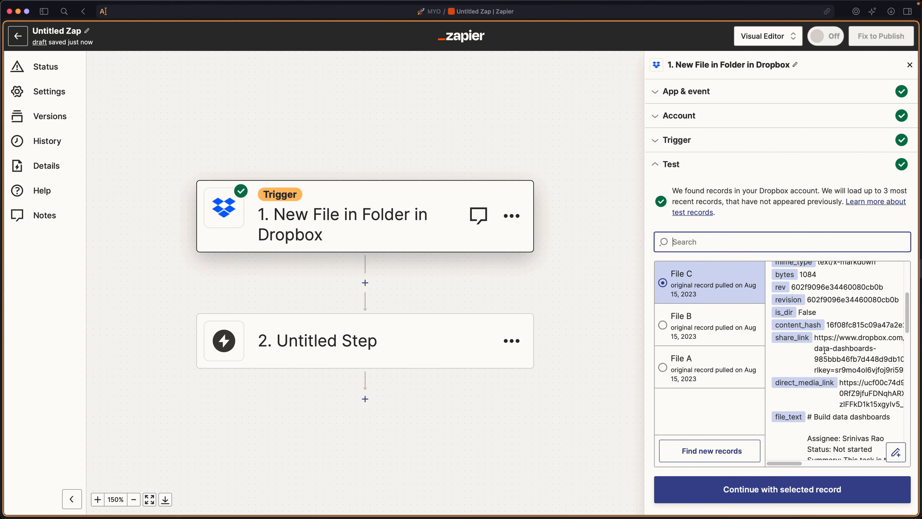
pyautogui.scroll(-3, 824, 350)
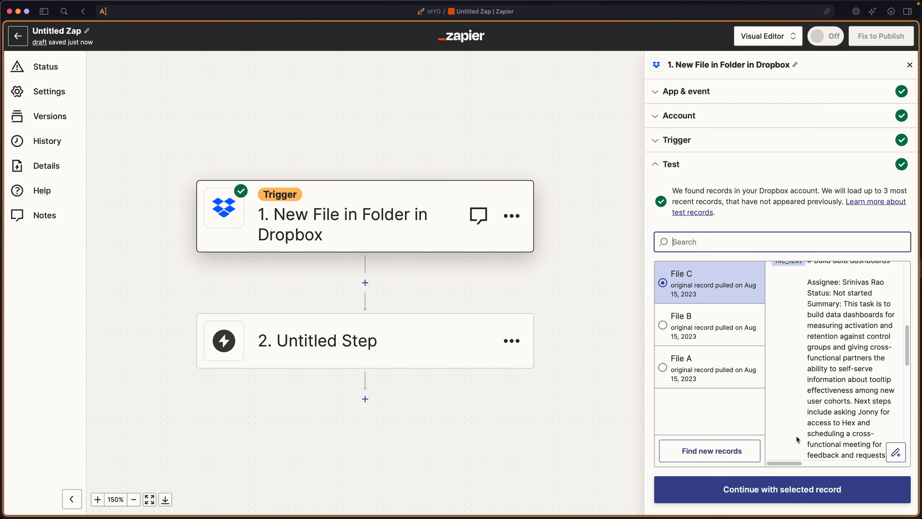
pyautogui.click(786, 484)
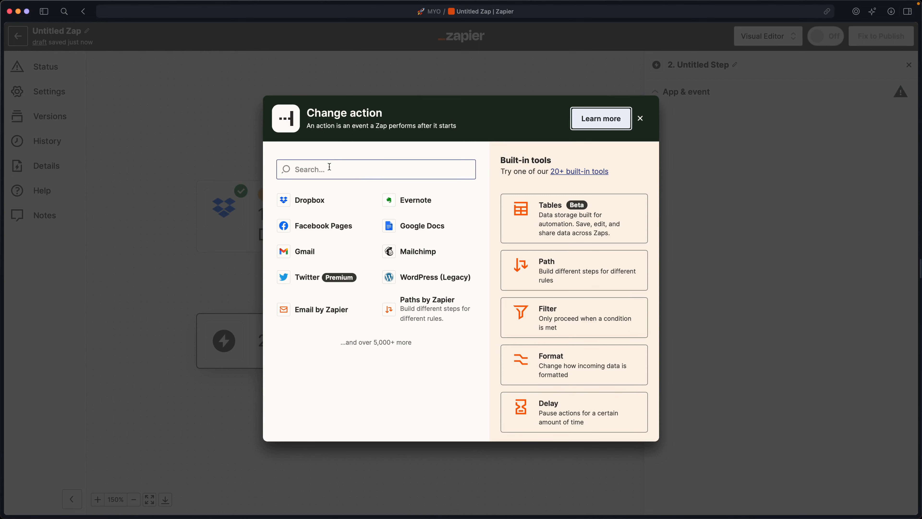
# Step: Choose Mem as the action app for the second step, set its event to Create Mem, and continue
pyautogui.click(329, 167)
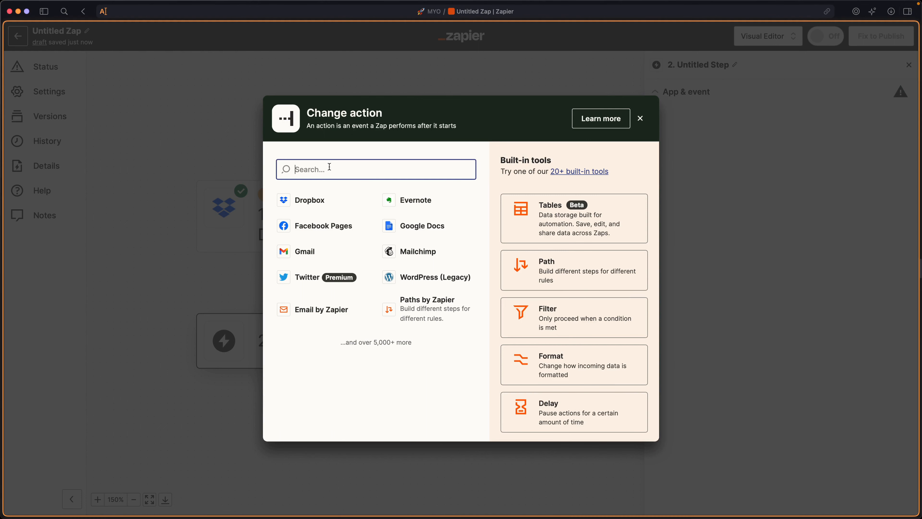
pyautogui.write('mem')
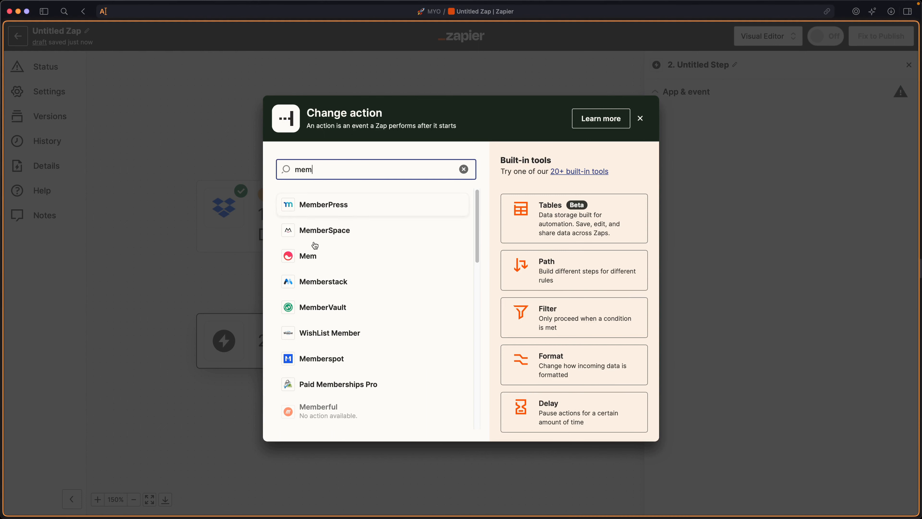
pyautogui.click(314, 255)
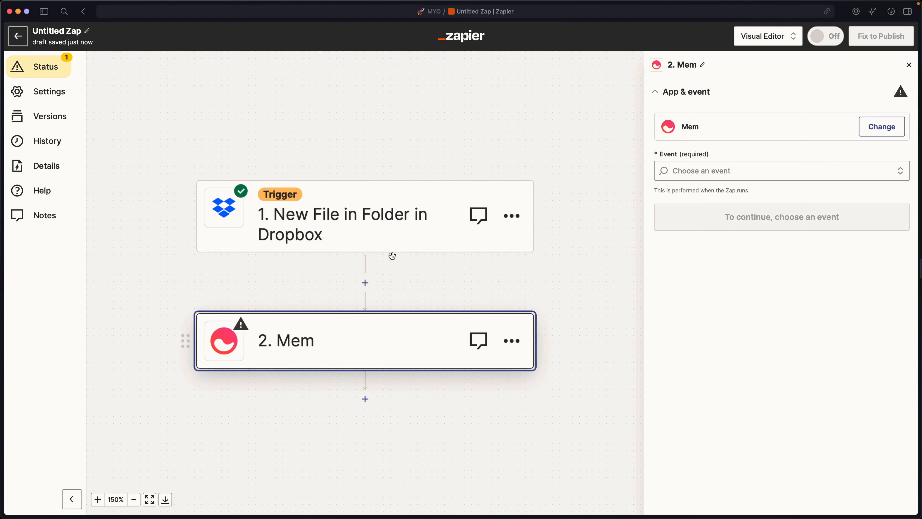
pyautogui.click(715, 171)
pyautogui.click(701, 210)
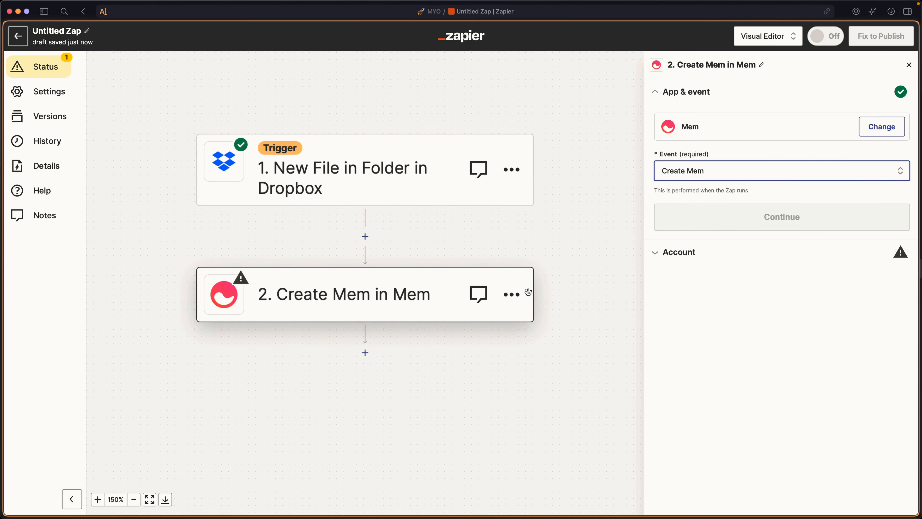
pyautogui.click(714, 218)
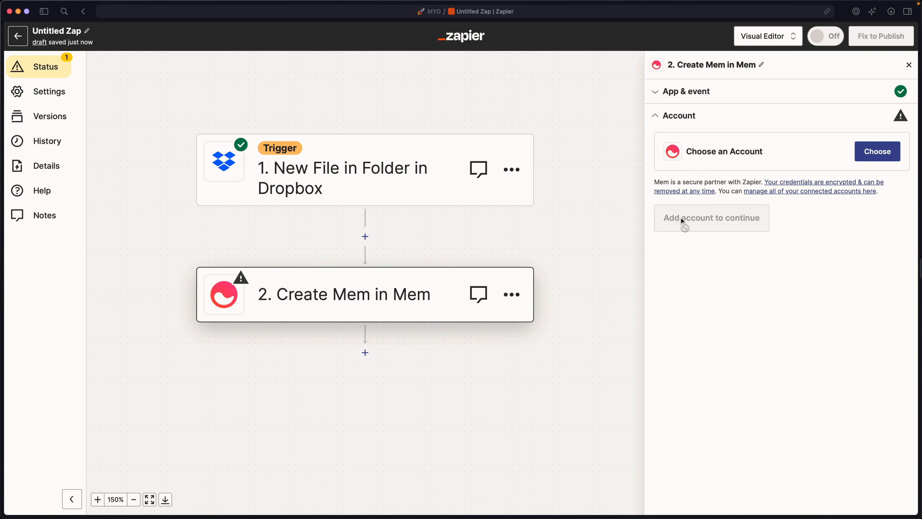
# Step: Select the Mem #2 account for the Create Mem action and continue to the action setup
pyautogui.click(892, 151)
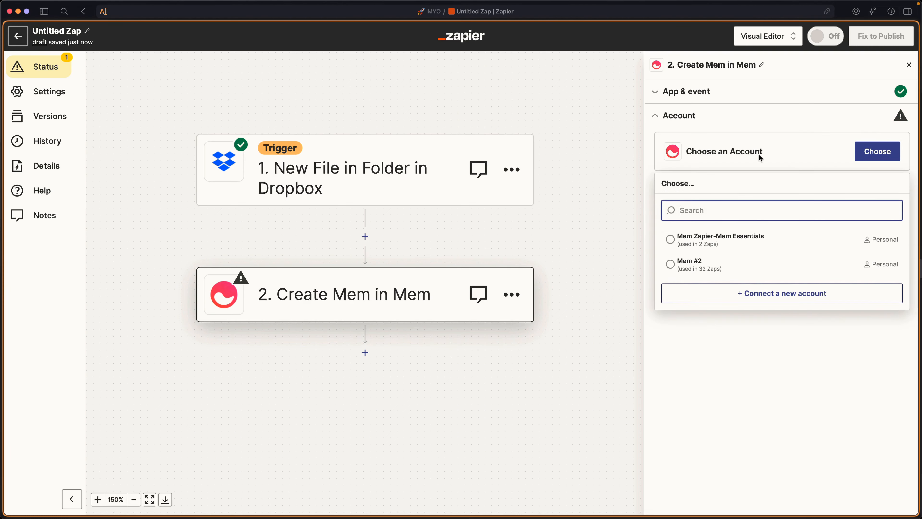
pyautogui.click(684, 276)
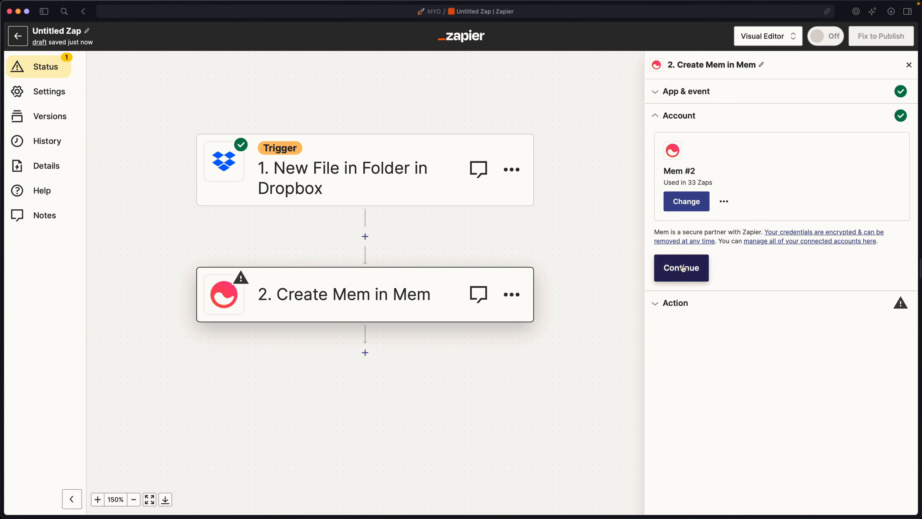
pyautogui.click(683, 270)
# Step: Begin the Mem Content with a # heading containing the Dropbox File Name field, followed by two line breaks
pyautogui.click(710, 183)
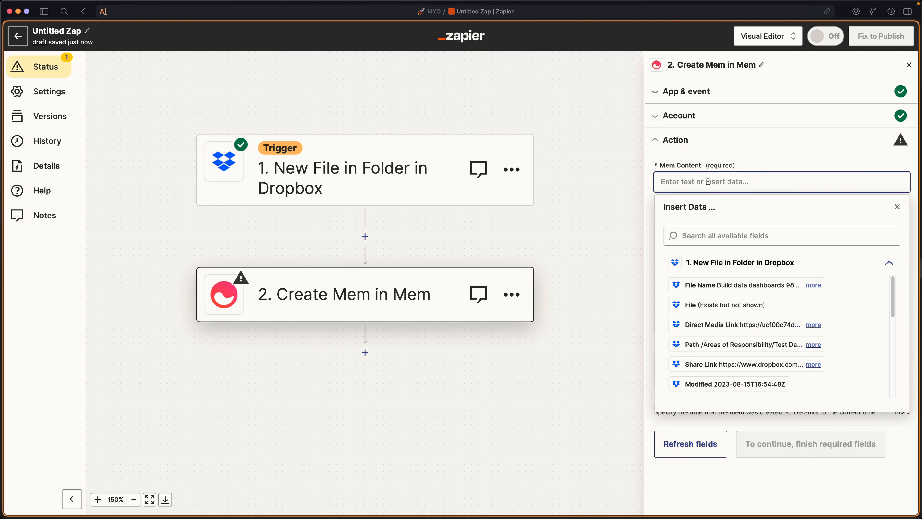
pyautogui.write('#')
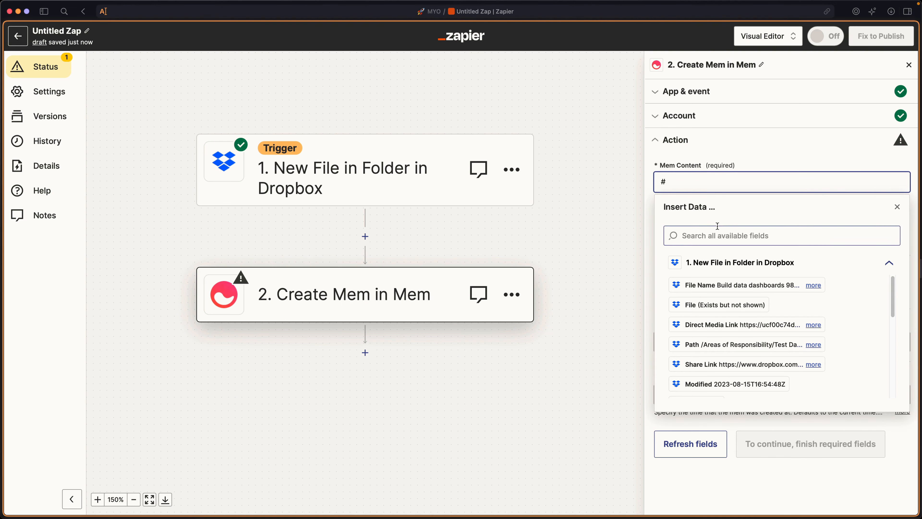
pyautogui.click(719, 293)
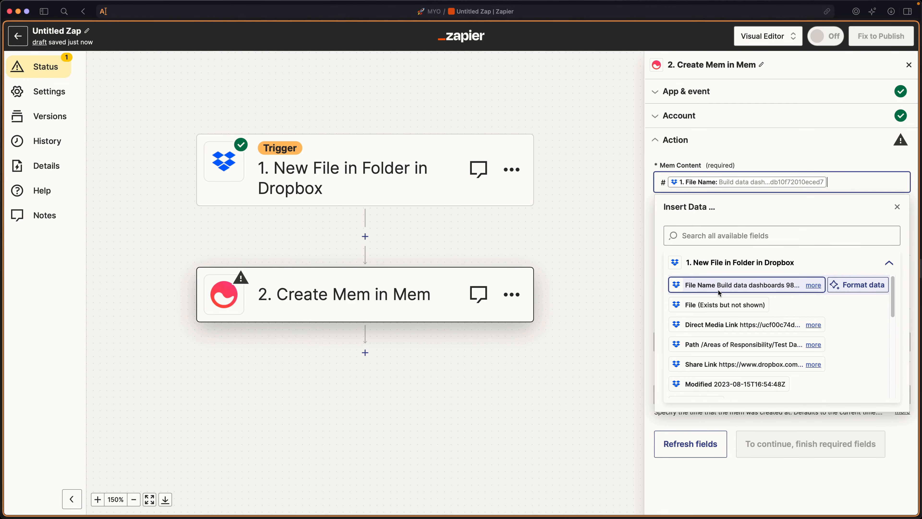
pyautogui.press('Return')
pyautogui.press('Return')
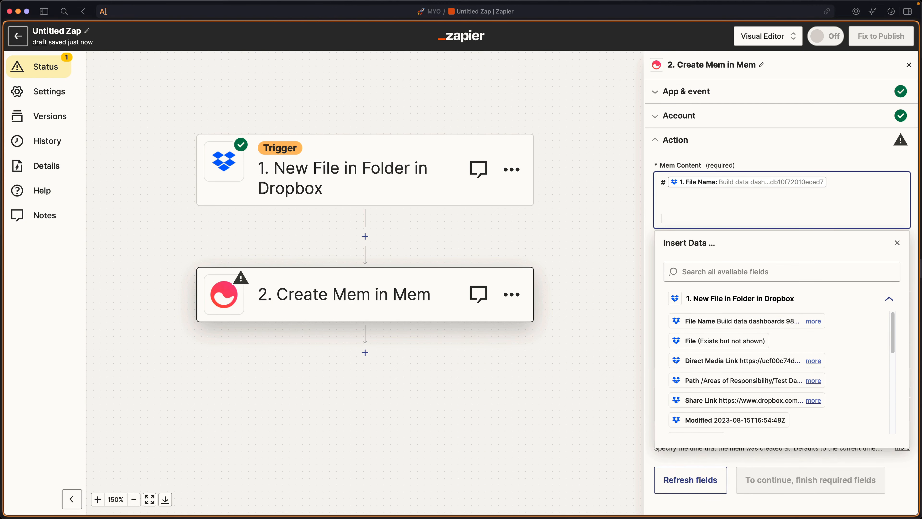
# Step: Find the Dropbox File Text field and insert it into the Mem Content on the line directly below the File Name heading
pyautogui.scroll(-5, 781, 354)
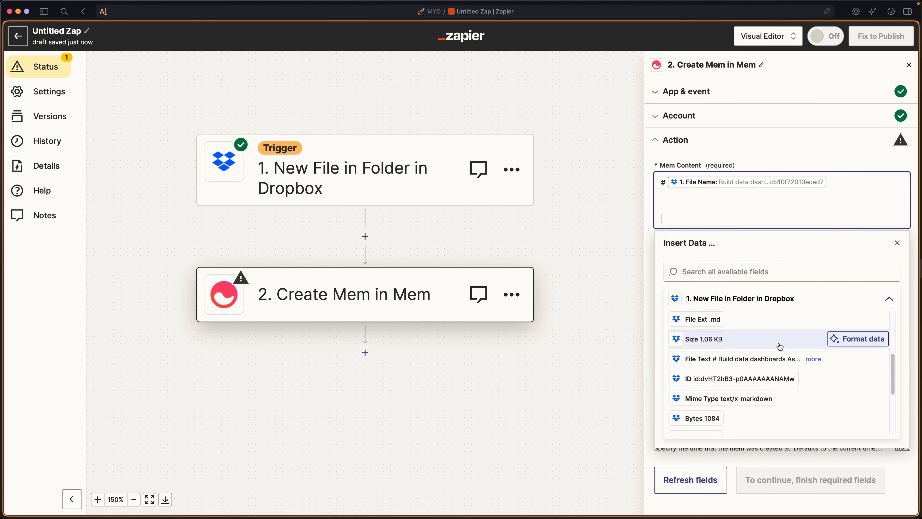
pyautogui.scroll(1, 780, 347)
pyautogui.scroll(1, 779, 359)
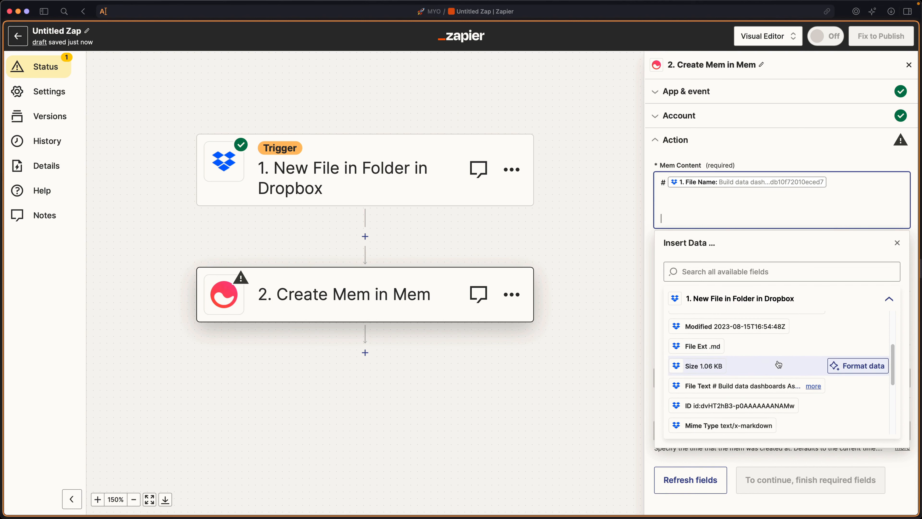
pyautogui.scroll(-4, 779, 367)
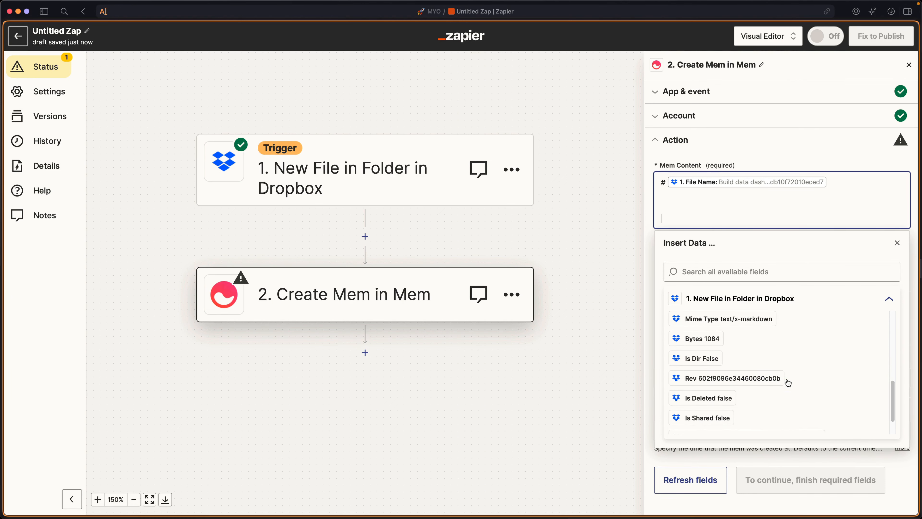
pyautogui.scroll(4, 780, 378)
pyautogui.scroll(3, 782, 379)
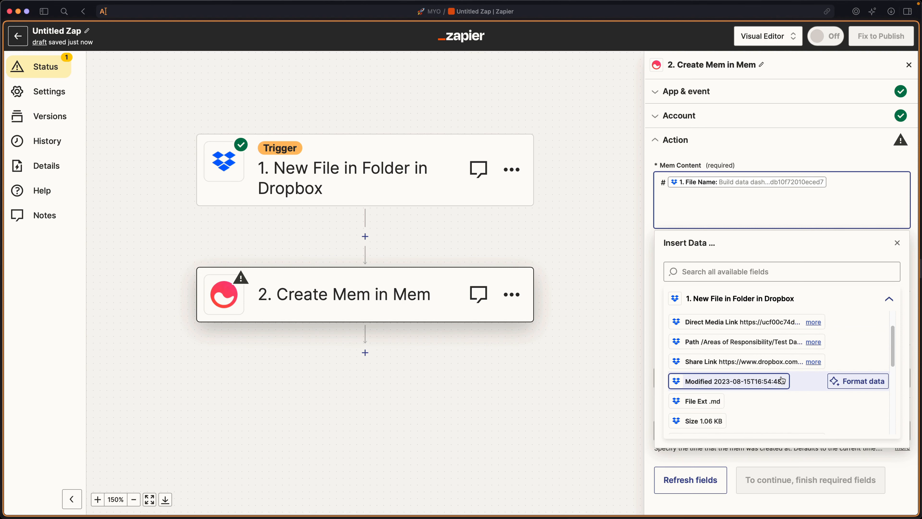
pyautogui.scroll(-5, 780, 377)
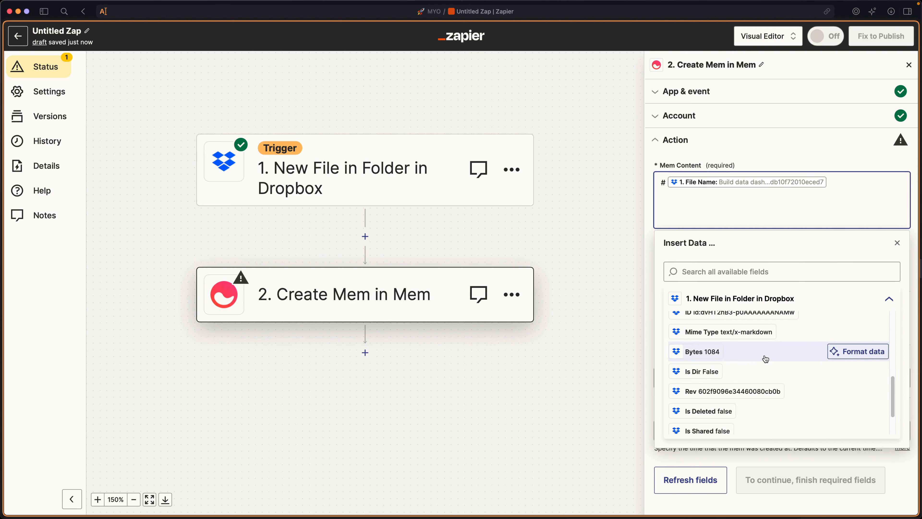
pyautogui.scroll(-2, 766, 359)
pyautogui.scroll(5, 766, 363)
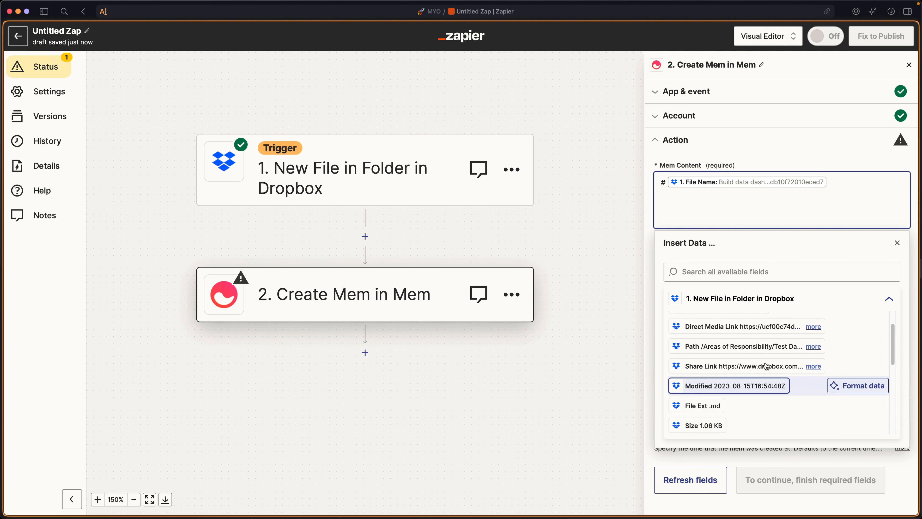
pyautogui.scroll(2, 767, 365)
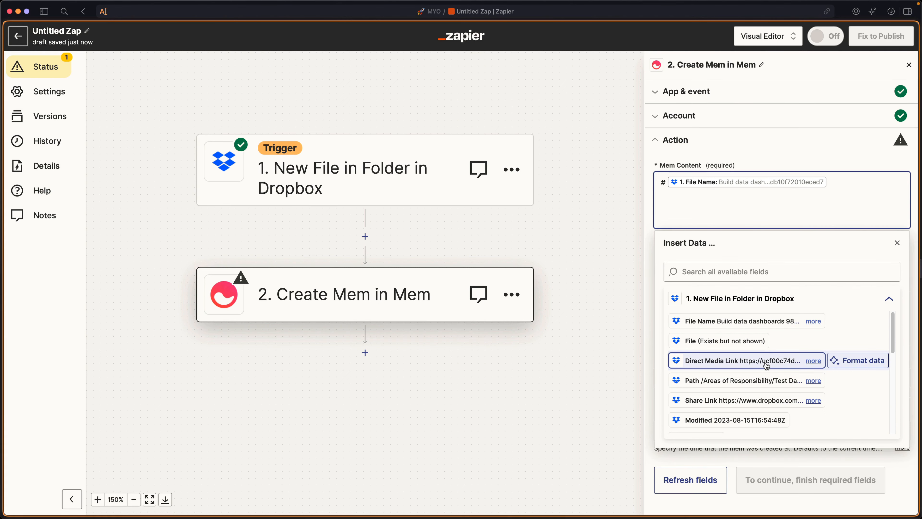
pyautogui.scroll(-3, 766, 364)
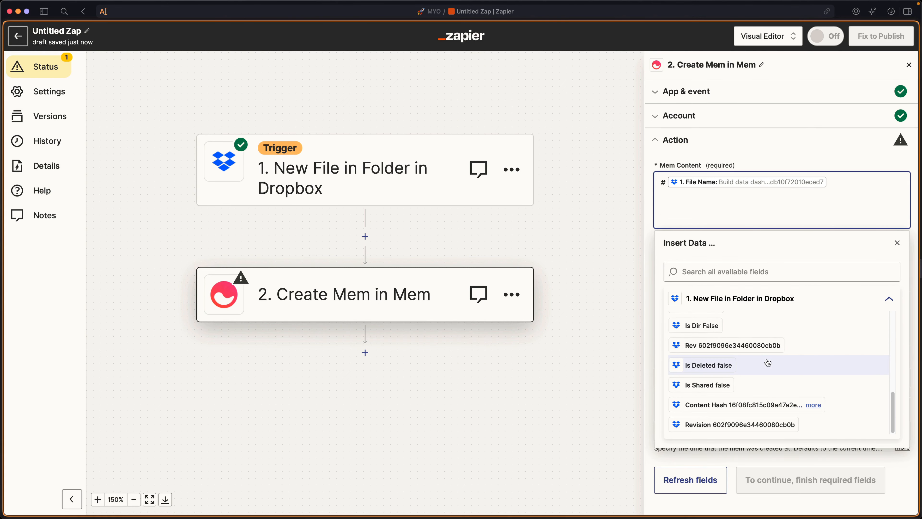
pyautogui.click(720, 270)
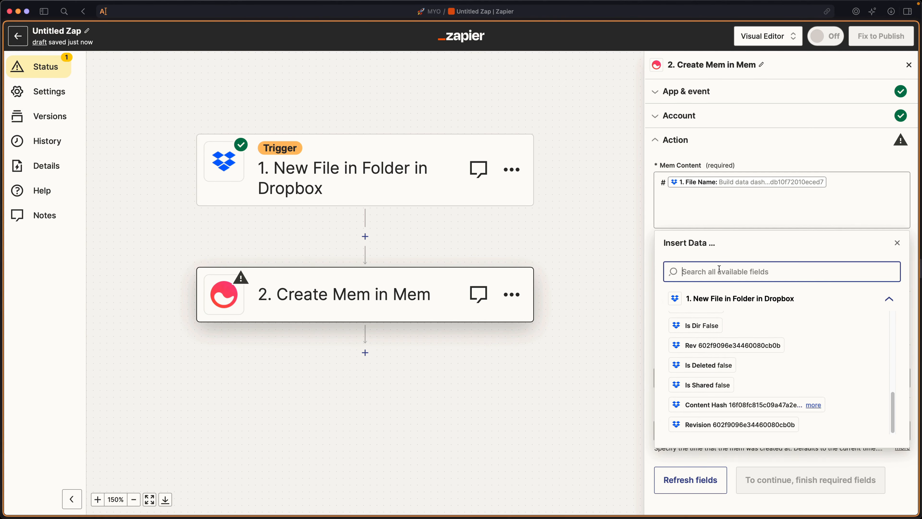
pyautogui.write('te')
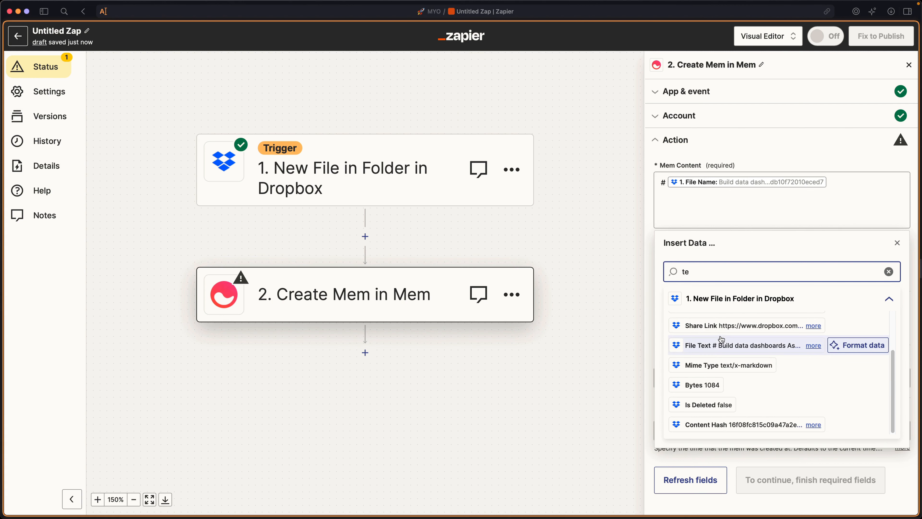
pyautogui.click(741, 345)
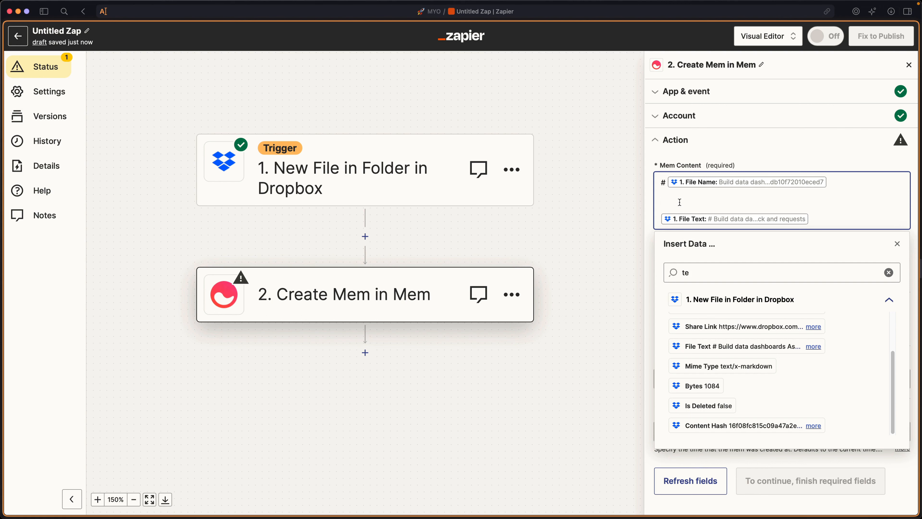
pyautogui.press('BackSpace')
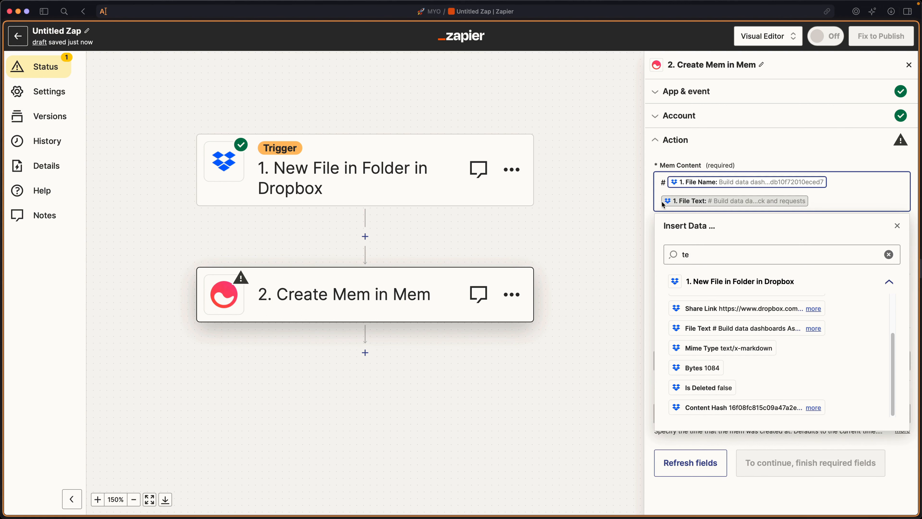
# Step: Finish the Create Mem action setup, review the content prepared for the test, and run the action test
pyautogui.click(646, 183)
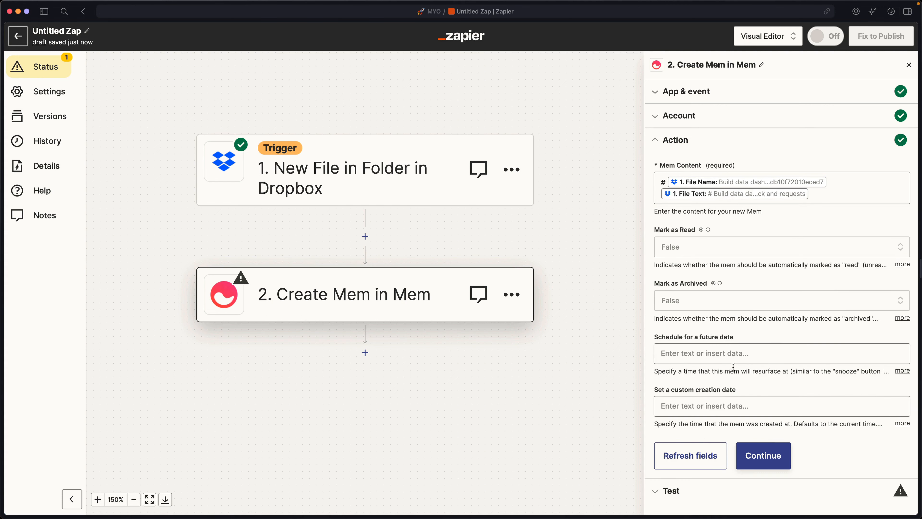
pyautogui.click(776, 466)
pyautogui.scroll(-3, 770, 353)
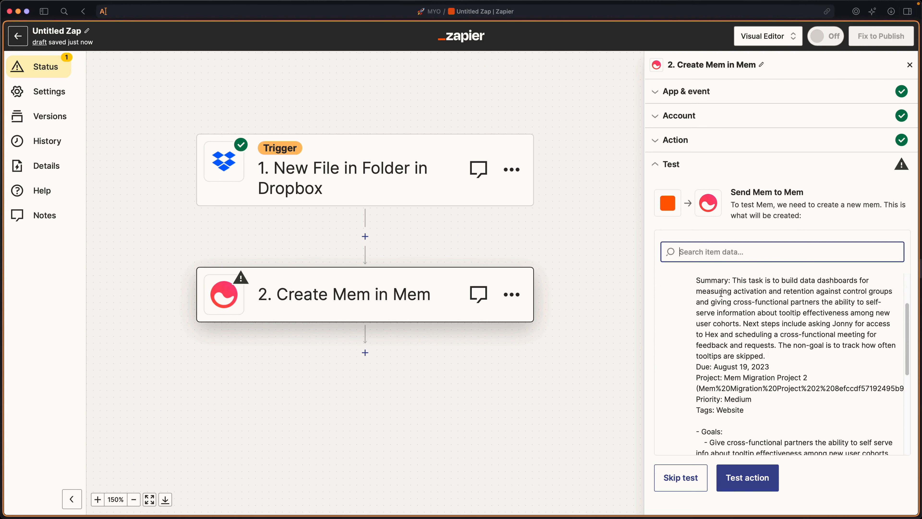
pyautogui.scroll(3, 721, 293)
pyautogui.scroll(-1, 722, 303)
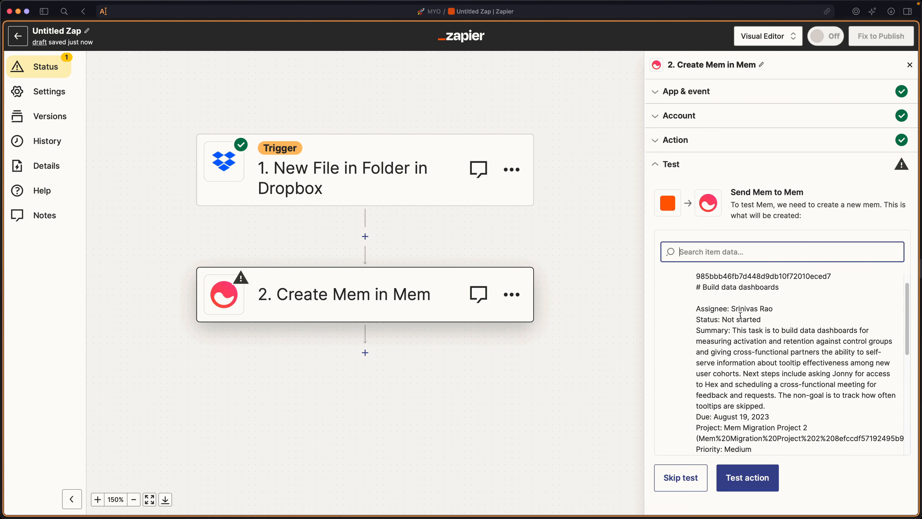
pyautogui.scroll(1, 744, 303)
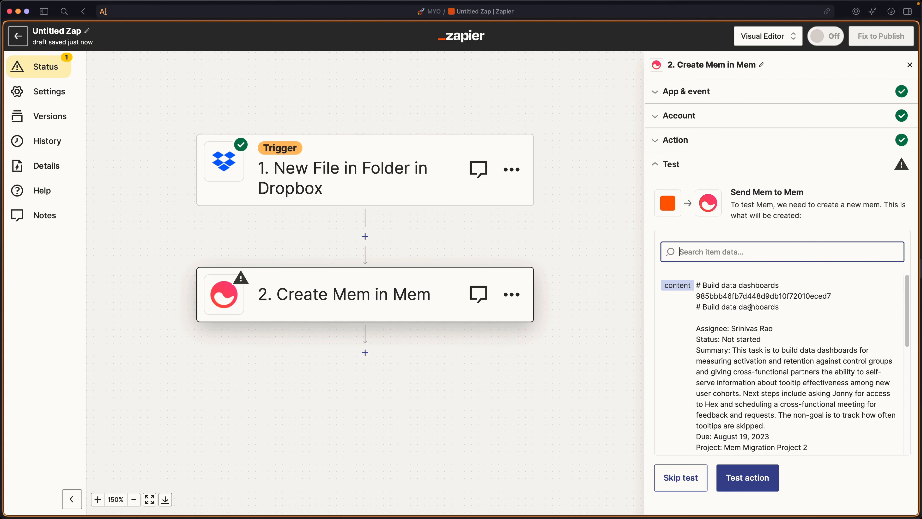
pyautogui.scroll(-5, 749, 320)
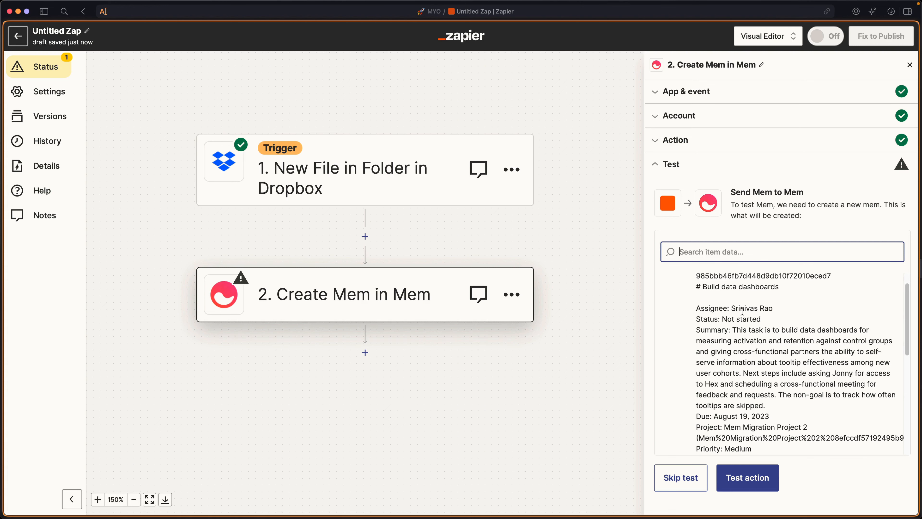
pyautogui.click(757, 474)
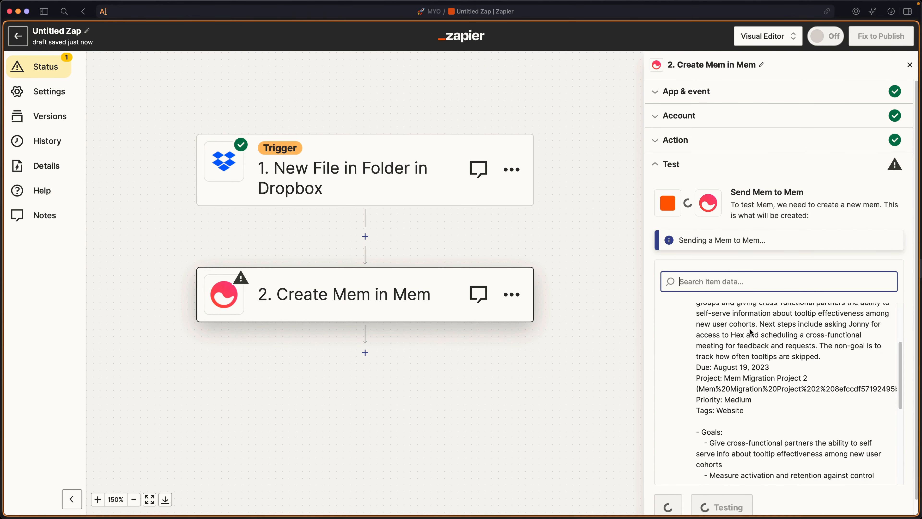
pyautogui.scroll(-5, 750, 333)
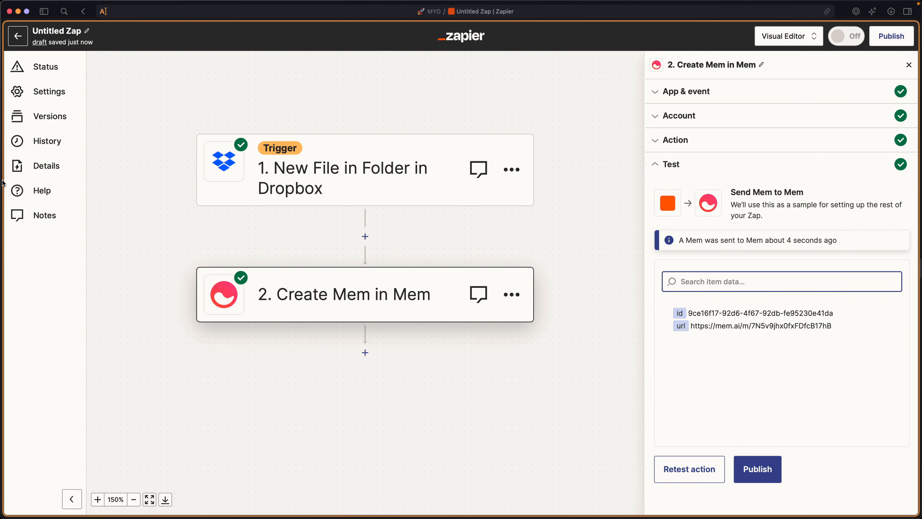
# Step: Switch to Mem, open the Build data dashboards mem from the Inbox, and review its title and imported content
pyautogui.moveTo(2, 180)
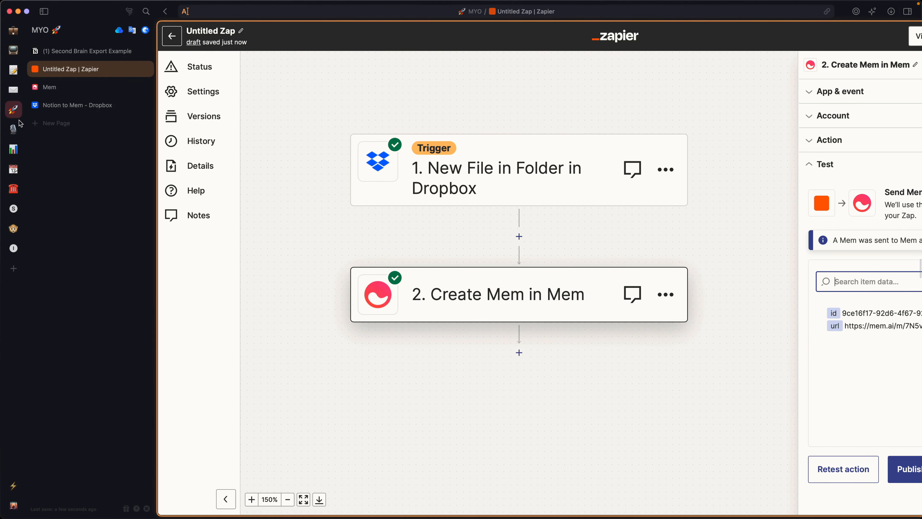
pyautogui.click(67, 90)
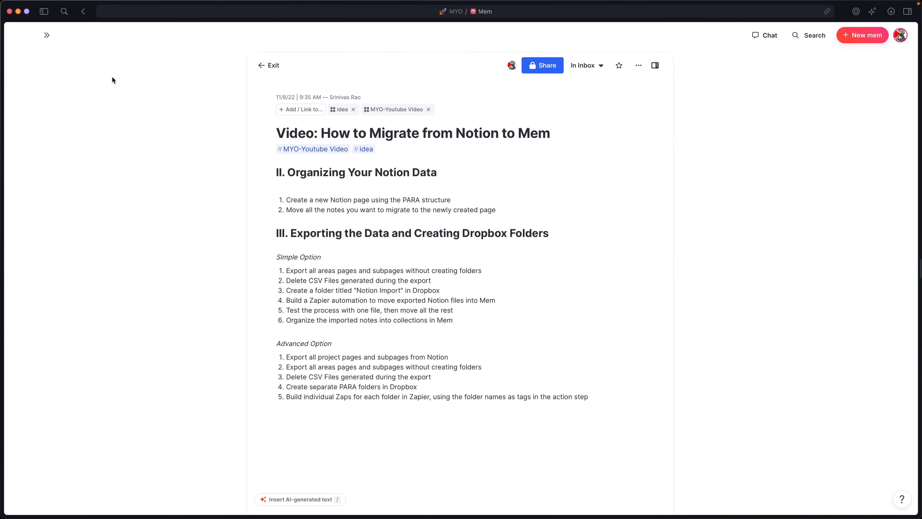
pyautogui.click(260, 67)
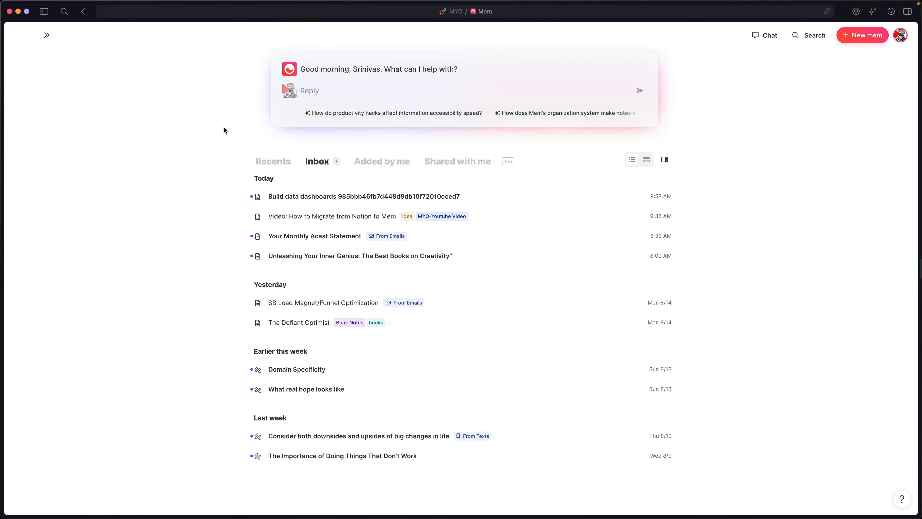
pyautogui.click(358, 196)
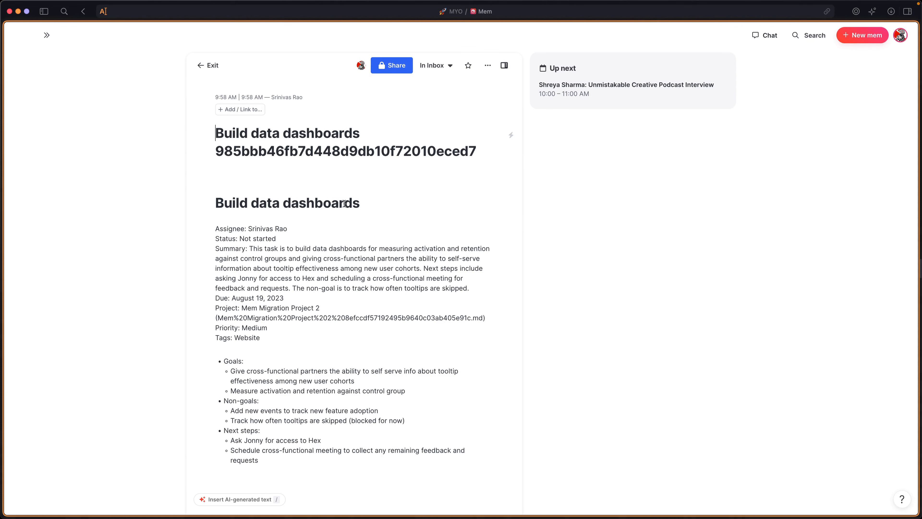
pyautogui.scroll(-1, 344, 204)
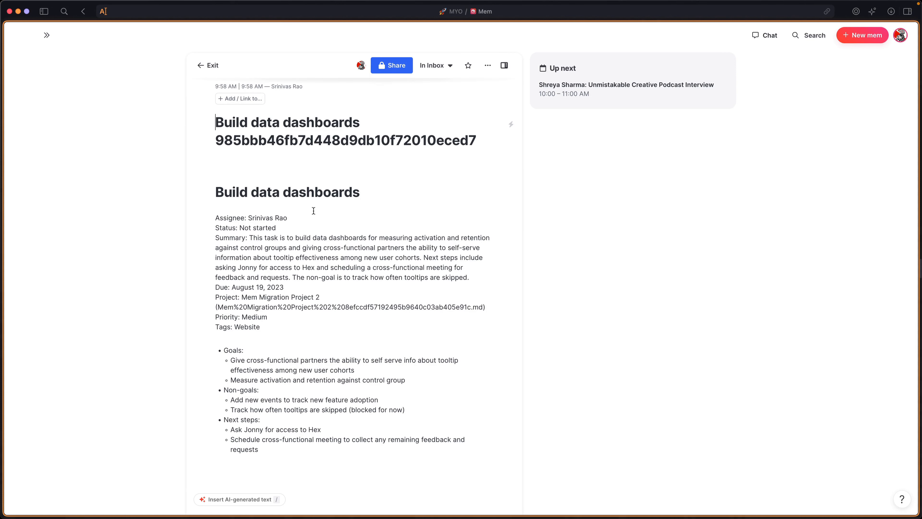
pyautogui.scroll(-3, 344, 210)
pyautogui.scroll(5, 363, 243)
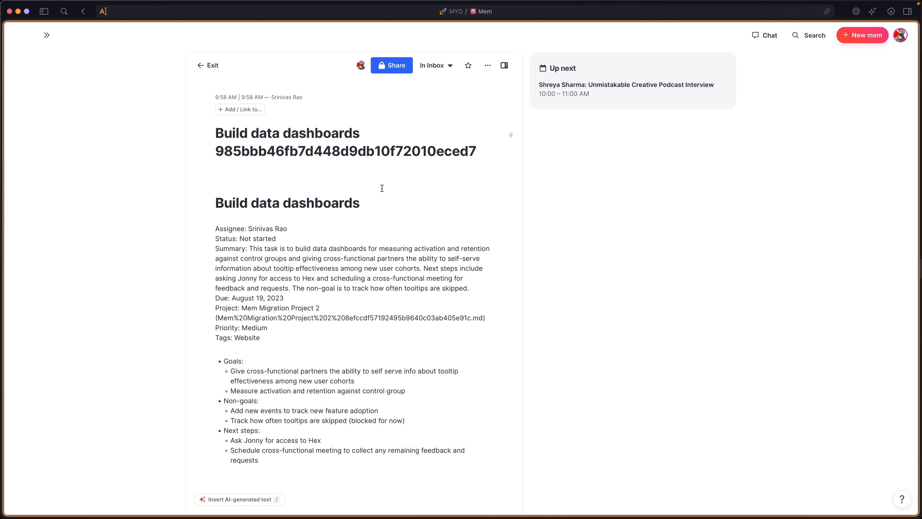
pyautogui.scroll(-1, 341, 286)
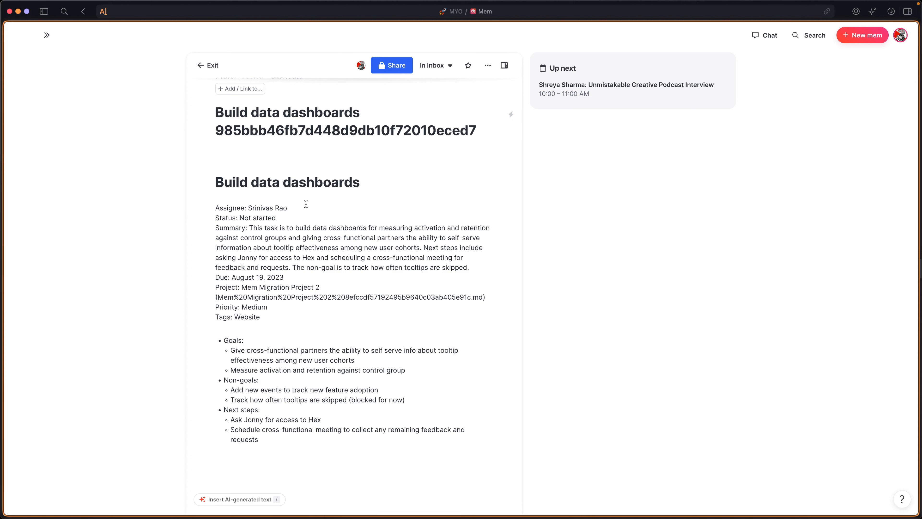
pyautogui.scroll(-2, 306, 204)
pyautogui.scroll(3, 285, 171)
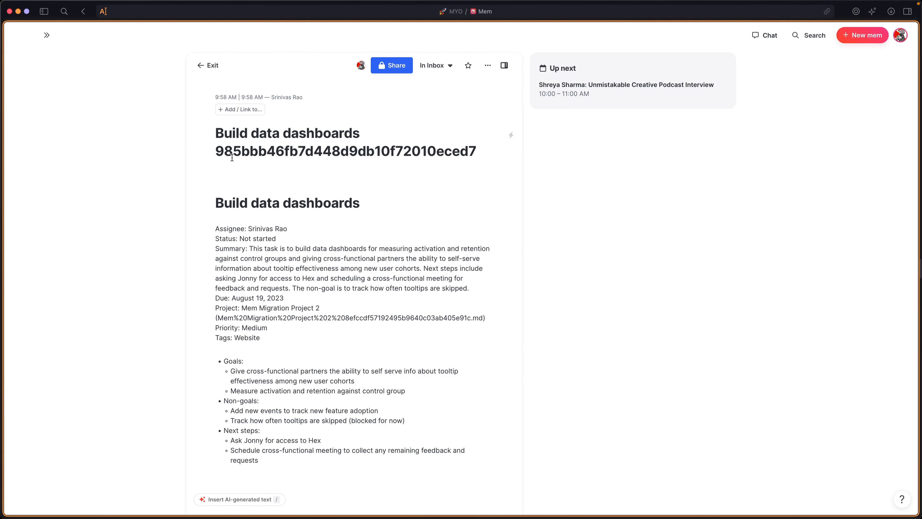
pyautogui.scroll(-2, 285, 171)
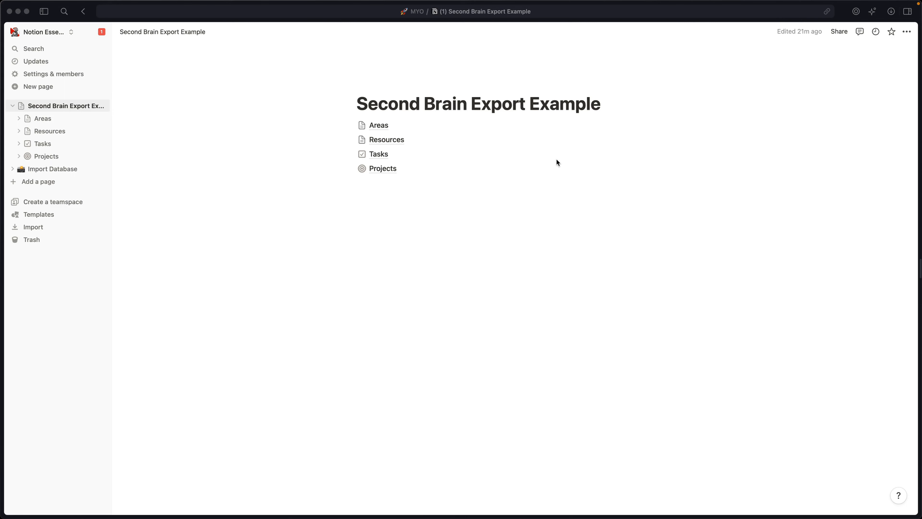
# Step: Export Notion's Projects page as Markdown & CSV with subpages included and subpage folders turned off, saving to the Advanced Notion Export folder
pyautogui.click(380, 170)
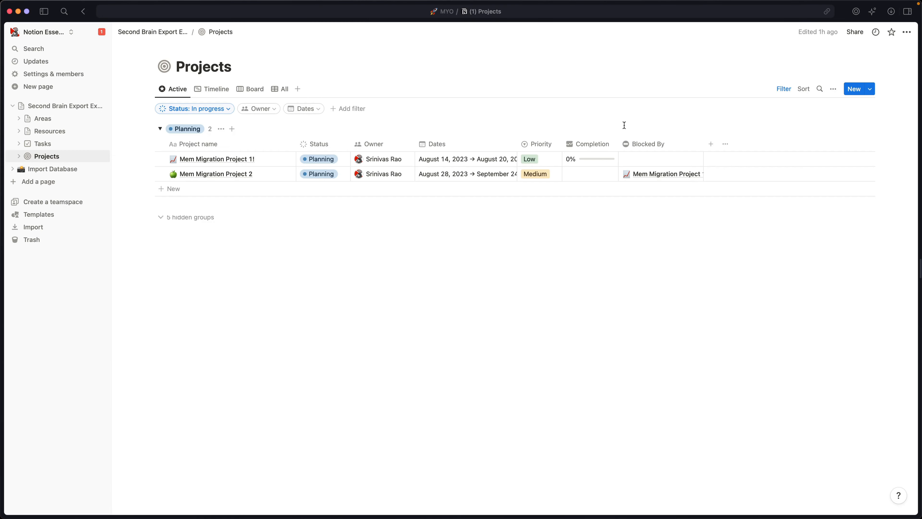
pyautogui.click(907, 32)
pyautogui.moveTo(845, 181)
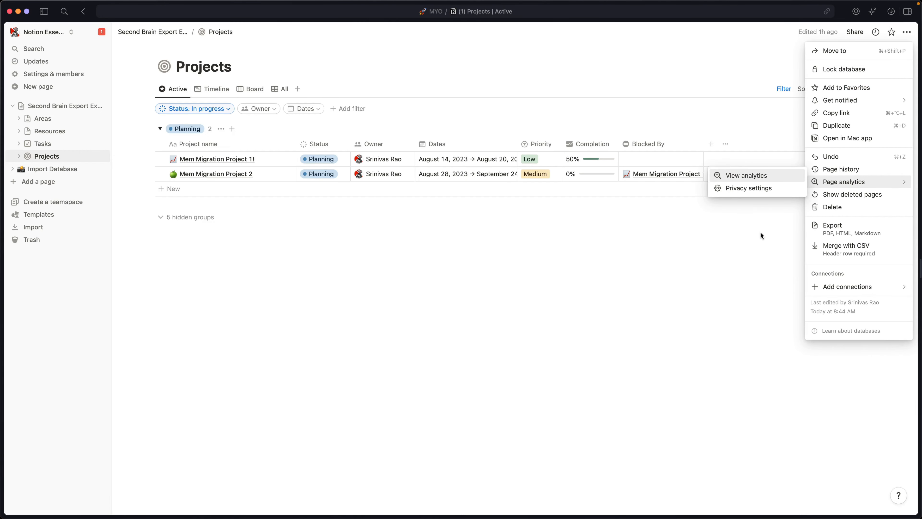
pyautogui.click(838, 228)
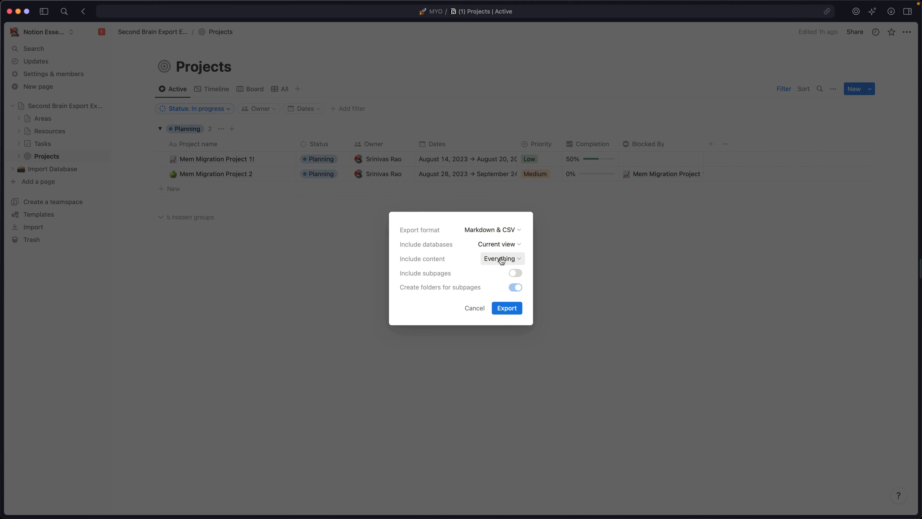
pyautogui.click(513, 272)
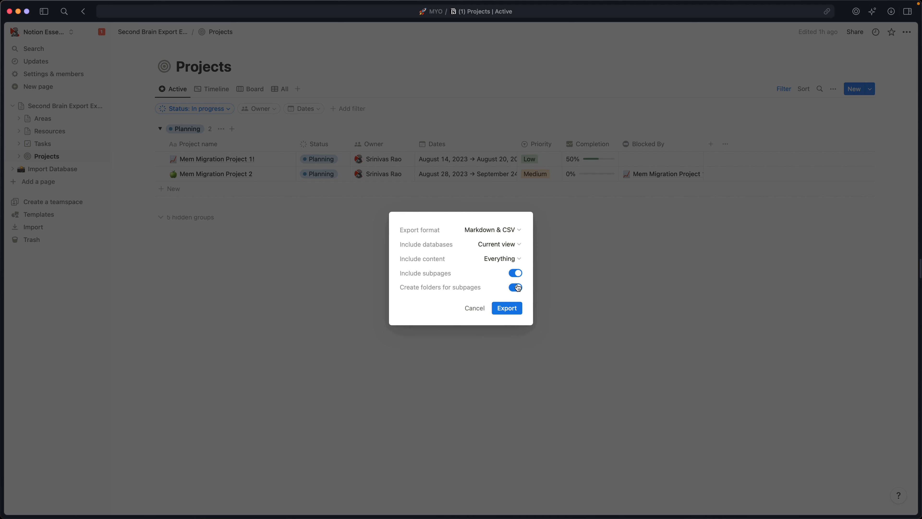
pyautogui.click(517, 287)
pyautogui.click(512, 311)
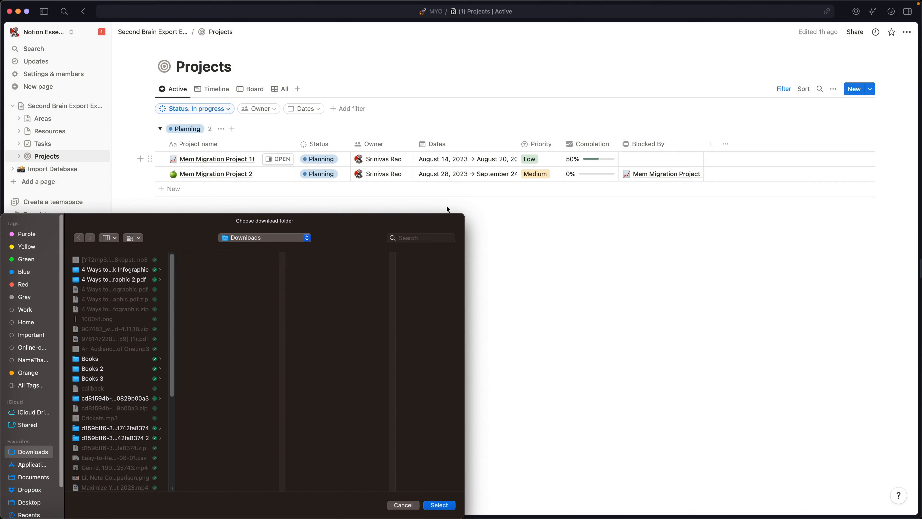
pyautogui.click(266, 237)
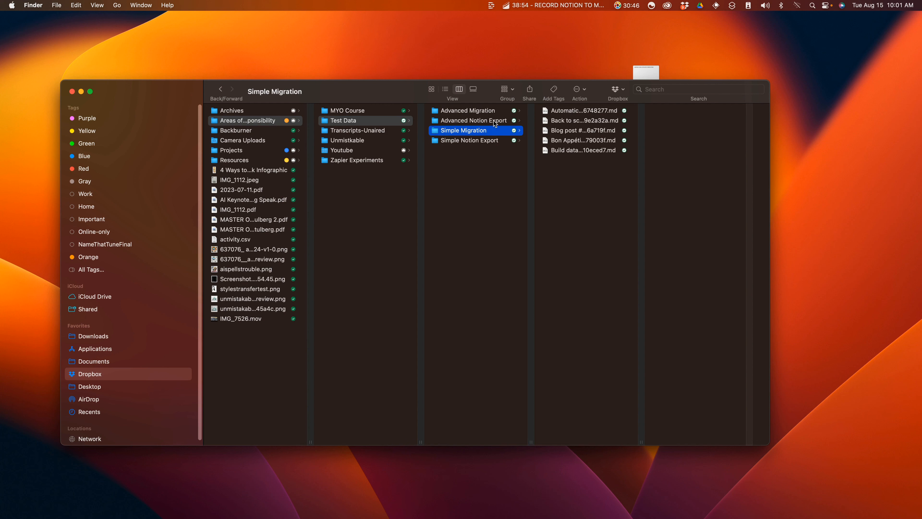
# Step: In Finder, extract the exported zip archive in the Advanced Notion Export folder and open the extracted folder
pyautogui.click(493, 120)
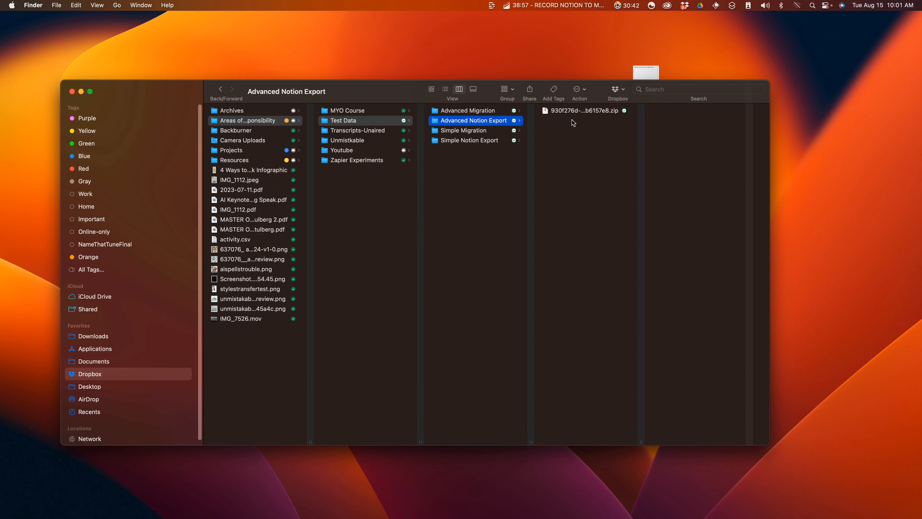
pyautogui.click(570, 113)
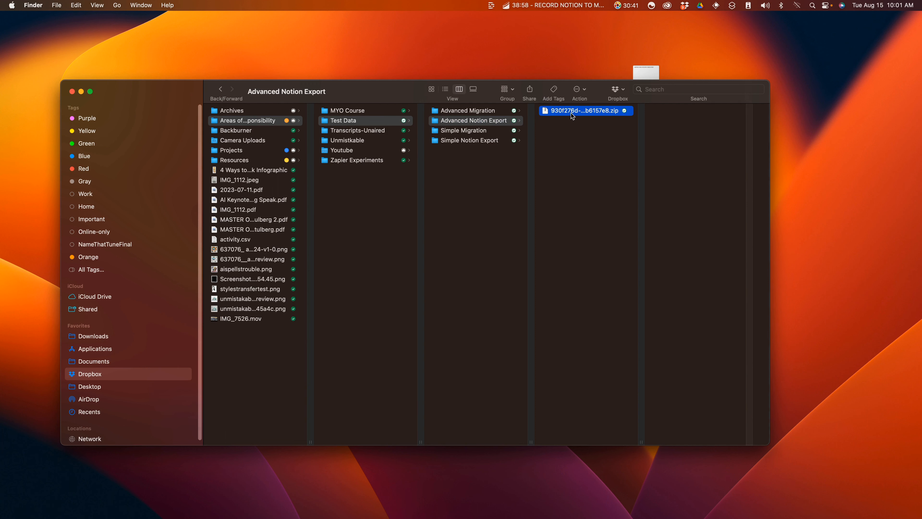
pyautogui.doubleClick(550, 112)
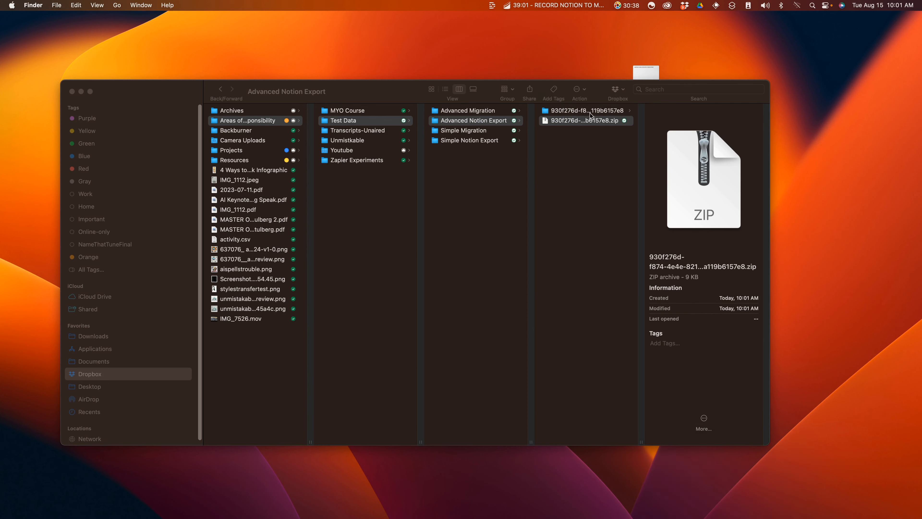
pyautogui.click(588, 113)
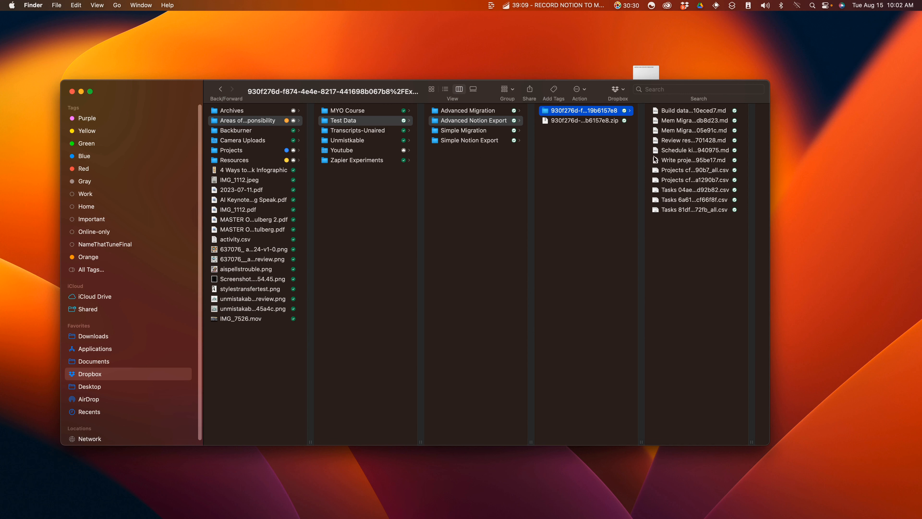
# Step: Move all the Projects and Tasks CSV files in the extracted export folder to the Trash
pyautogui.click(701, 225)
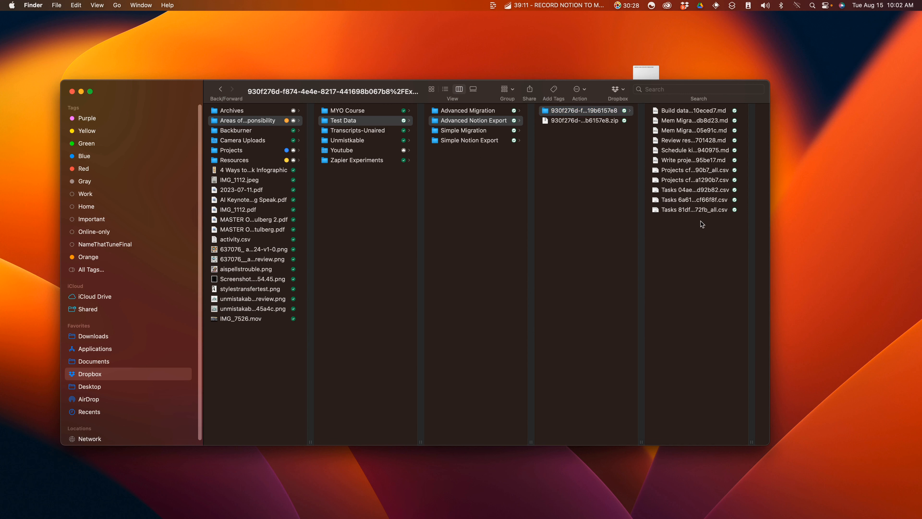
pyautogui.moveTo(701, 224); pyautogui.dragTo(703, 169)
pyautogui.rightClick(703, 168)
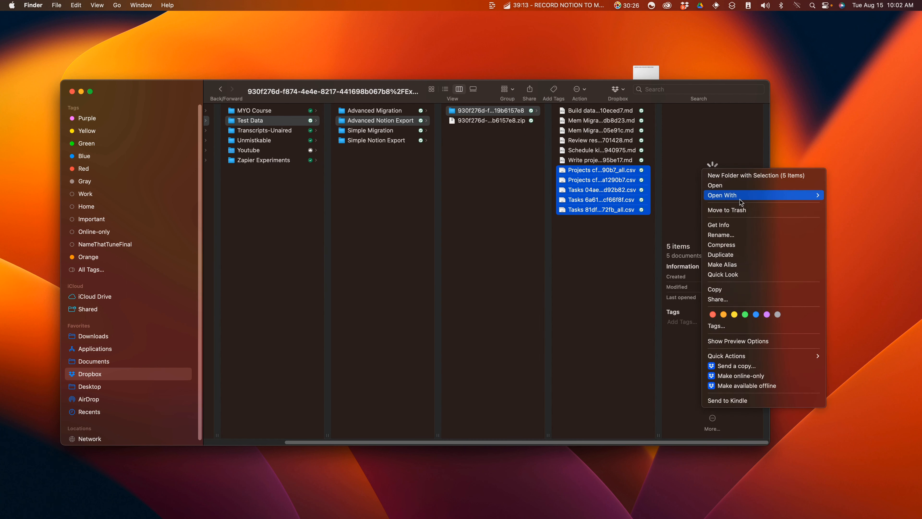
pyautogui.click(740, 209)
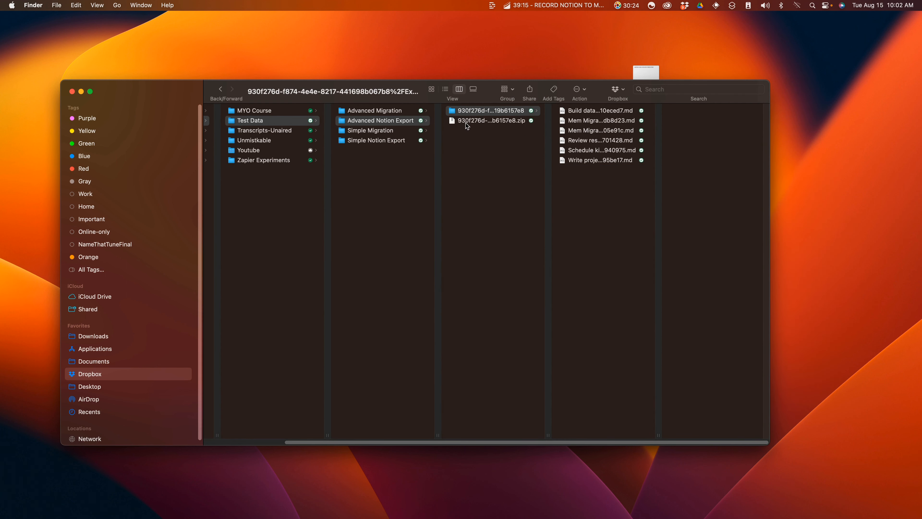
pyautogui.click(554, 196)
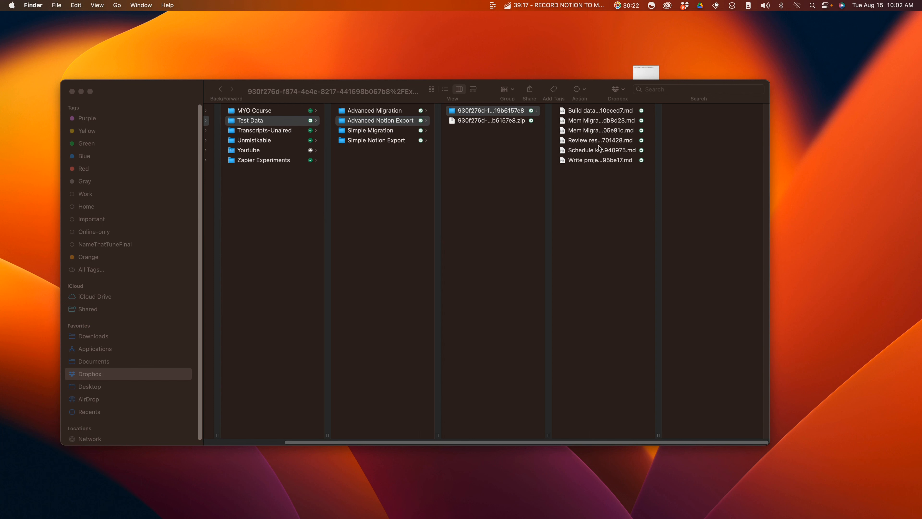
# Step: Look inside the Advanced Migration folder to examine its subfolders
pyautogui.click(604, 111)
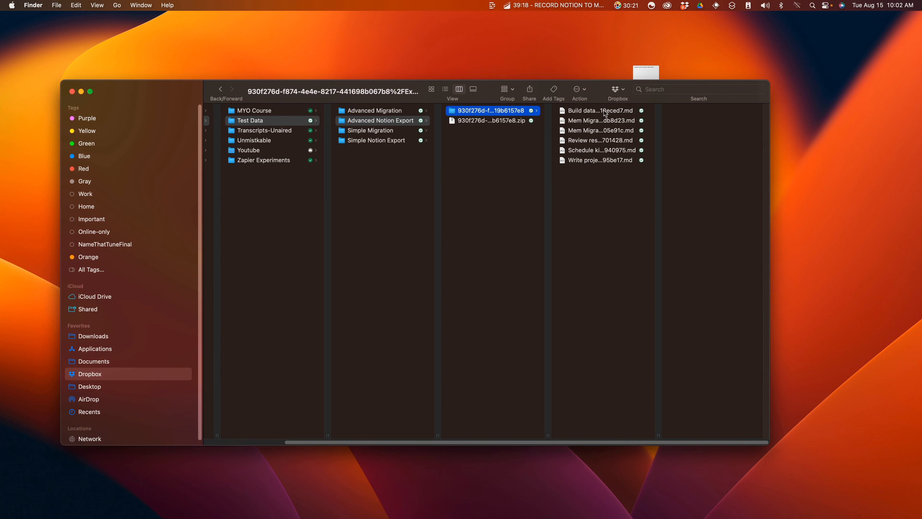
pyautogui.keyDown('shift'); pyautogui.click(589, 131); pyautogui.keyUp('shift')
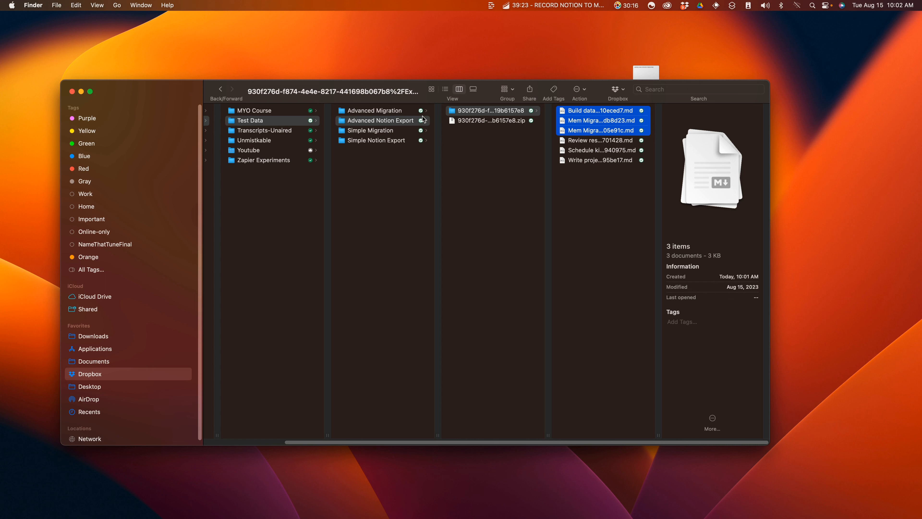
pyautogui.click(372, 111)
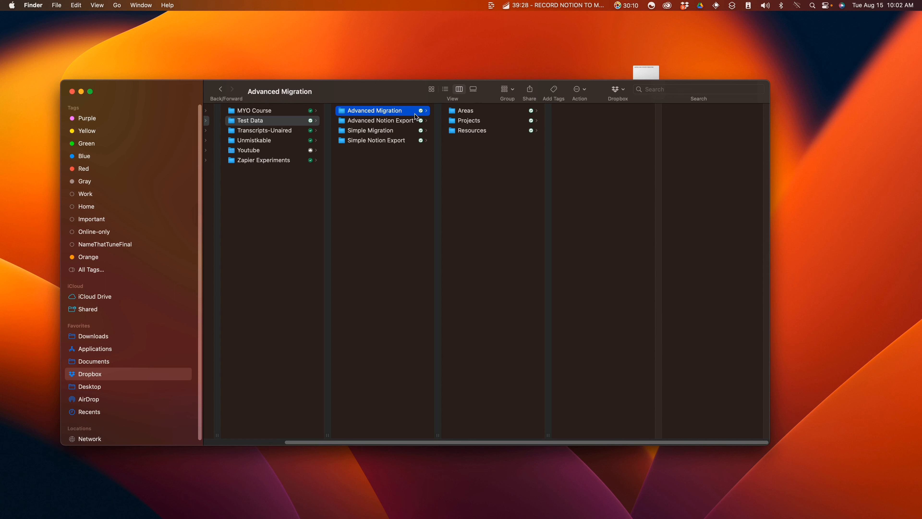
# Step: Copy all six Markdown files from the extracted folder in Advanced Notion Export into the Projects folder of Advanced Migration
pyautogui.click(390, 121)
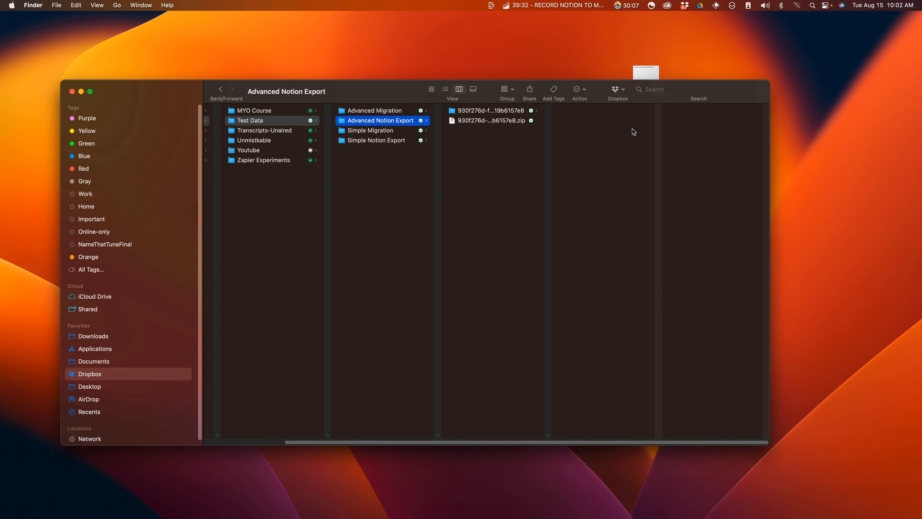
pyautogui.click(496, 111)
pyautogui.moveTo(591, 191); pyautogui.dragTo(581, 111)
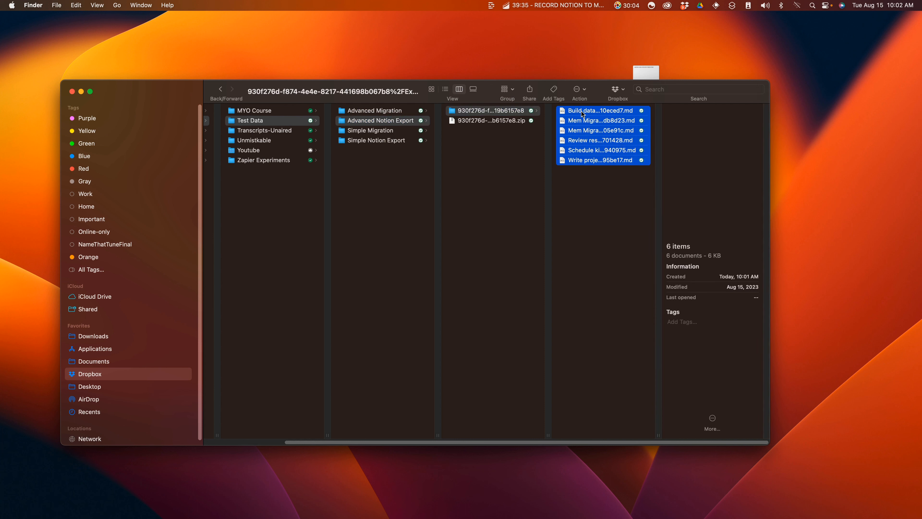
pyautogui.click(382, 111)
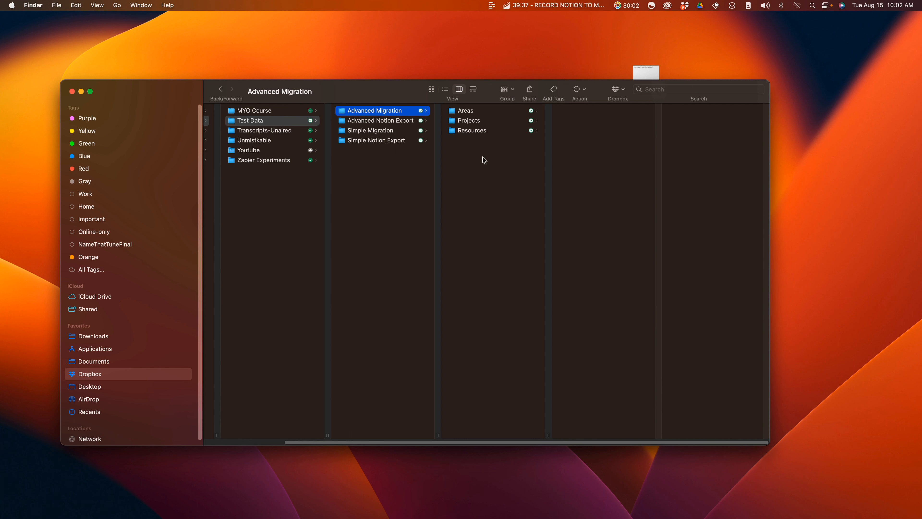
pyautogui.click(488, 121)
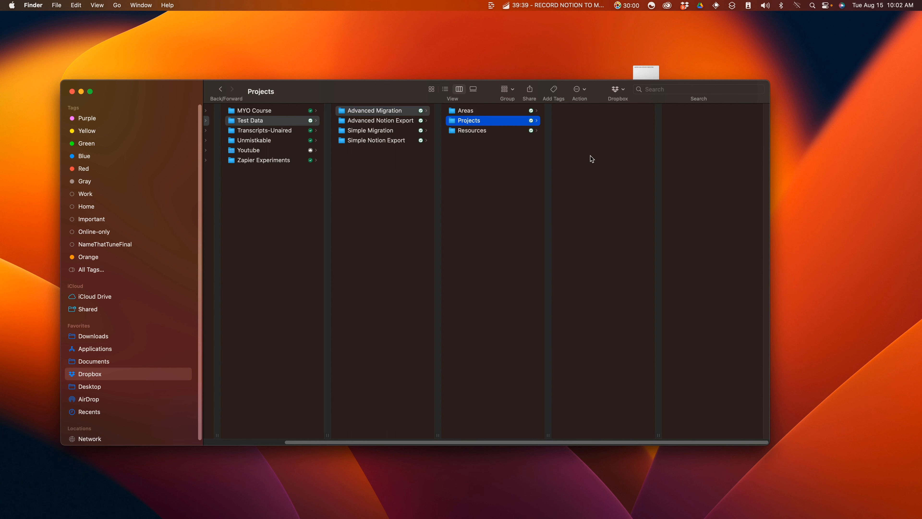
pyautogui.press('super+v')
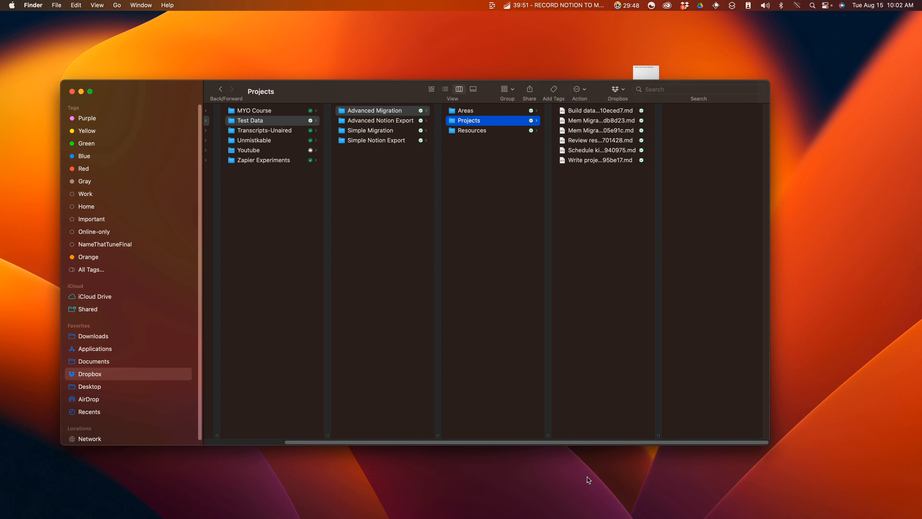
# Step: Switch to the untitled Zap in Zapier and set the Dropbox trigger's folder to /Areas of Responsibility/Test Data/Advanced Migration/Projects
pyautogui.moveTo(591, 516)
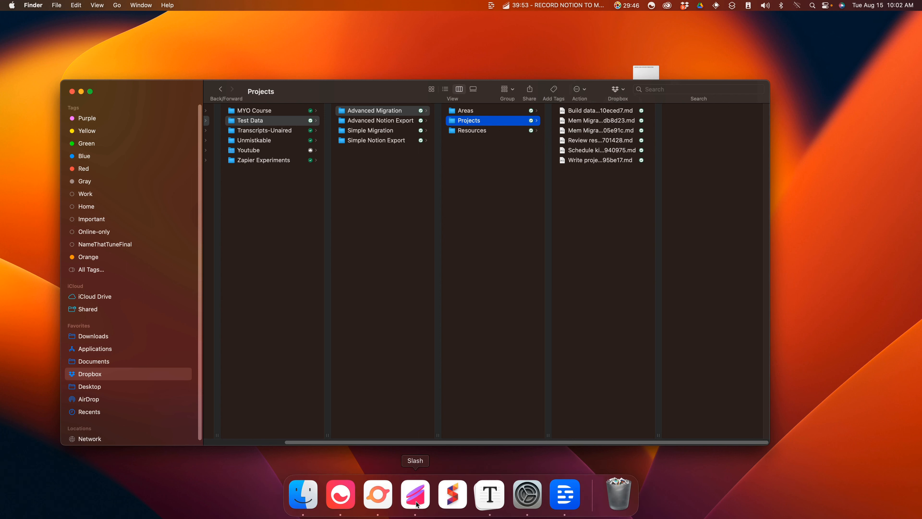
pyautogui.click(390, 501)
pyautogui.moveTo(1, 283)
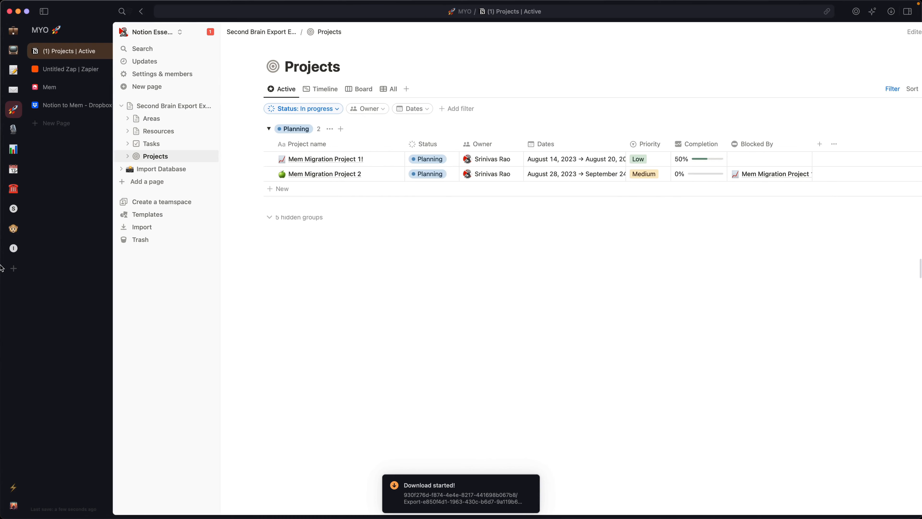
pyautogui.click(69, 69)
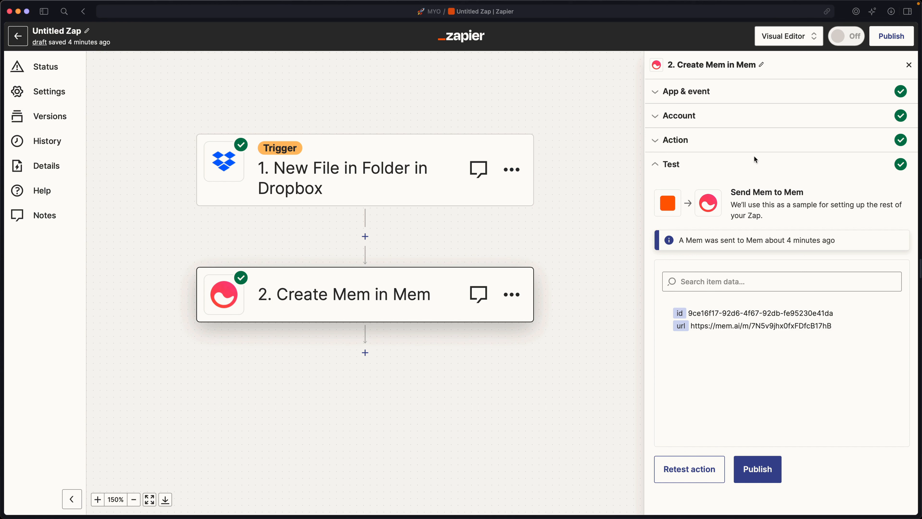
pyautogui.click(400, 168)
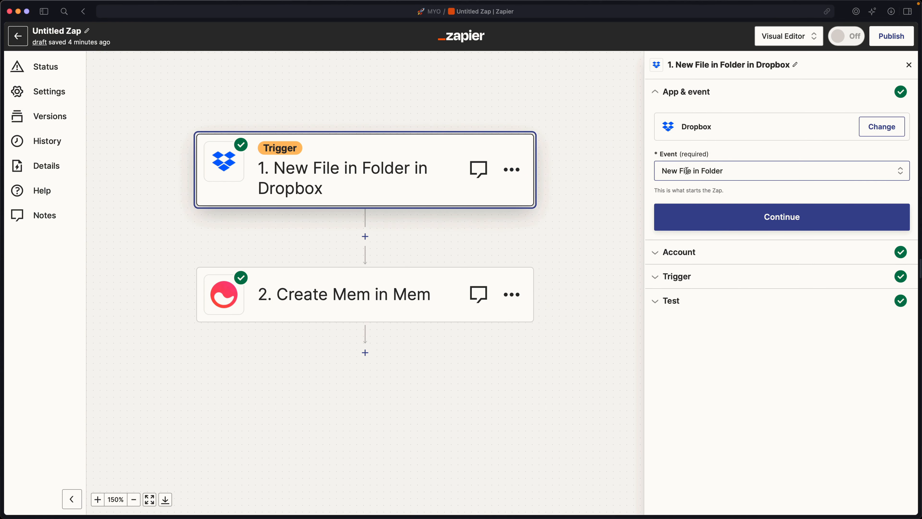
pyautogui.click(670, 218)
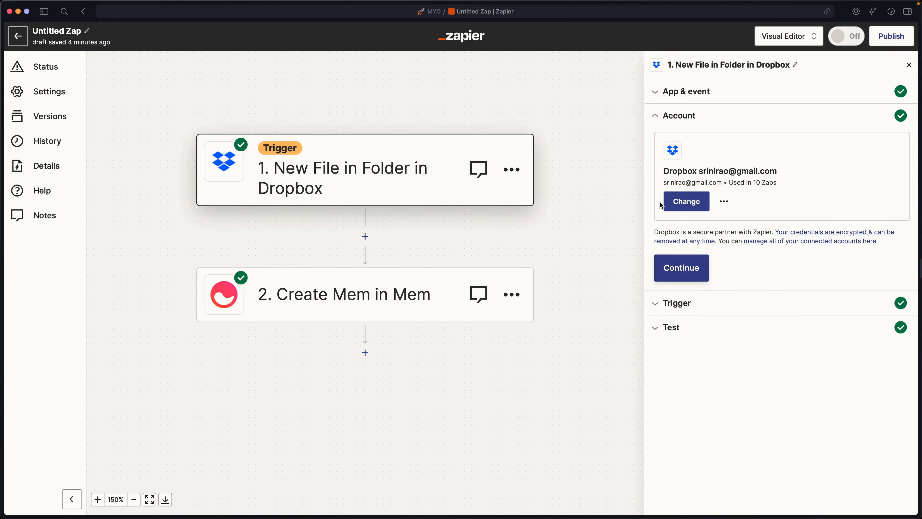
pyautogui.click(681, 272)
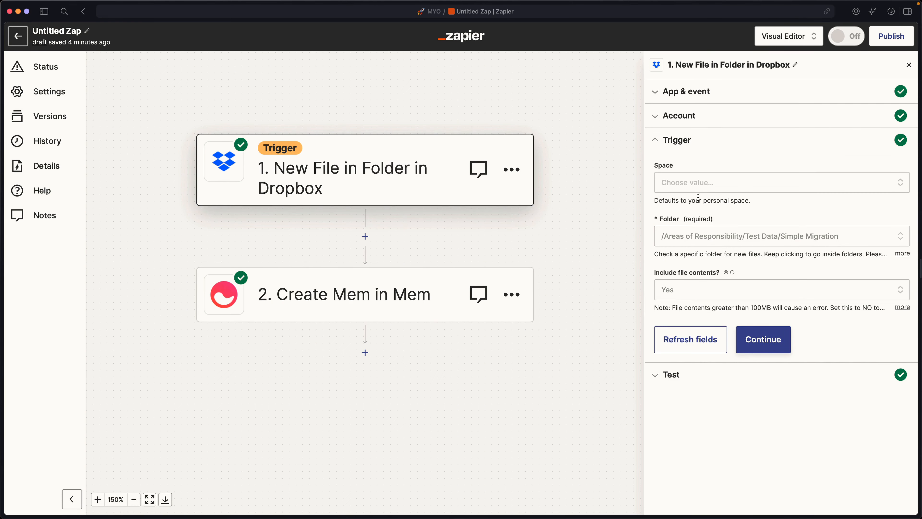
pyautogui.click(745, 232)
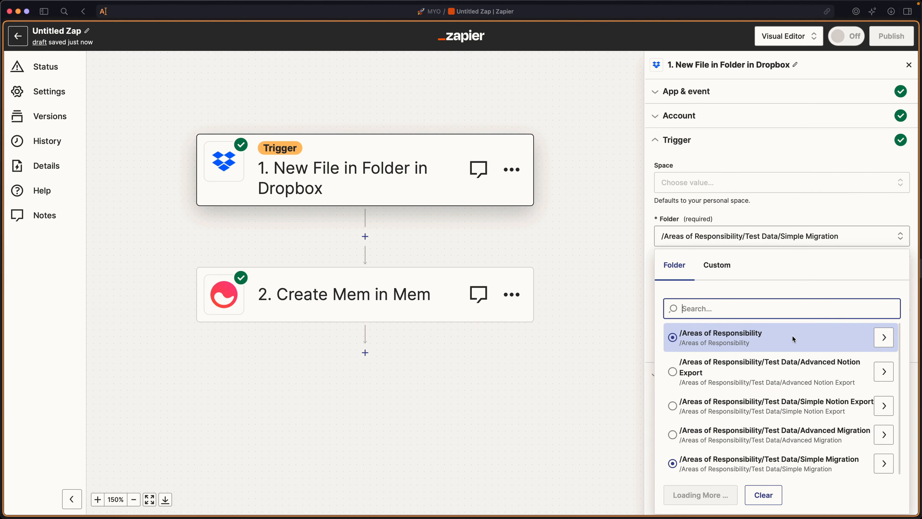
pyautogui.click(746, 436)
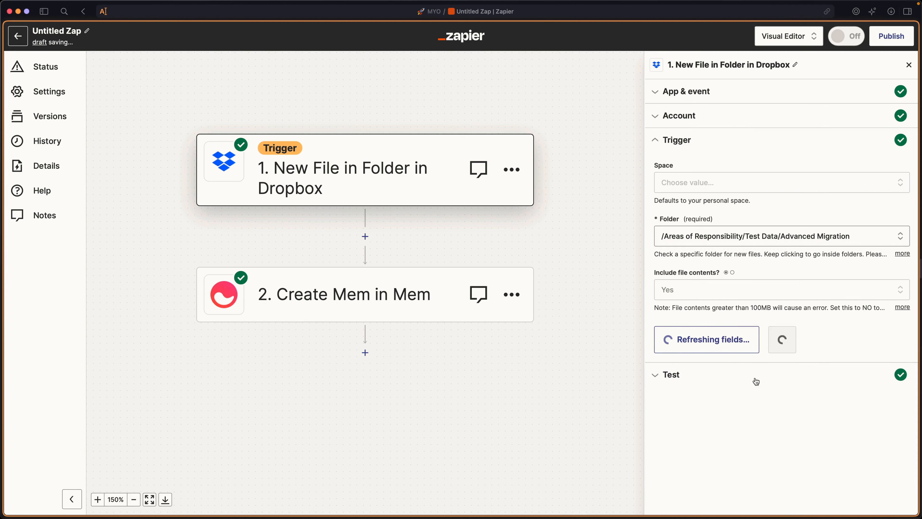
pyautogui.click(786, 239)
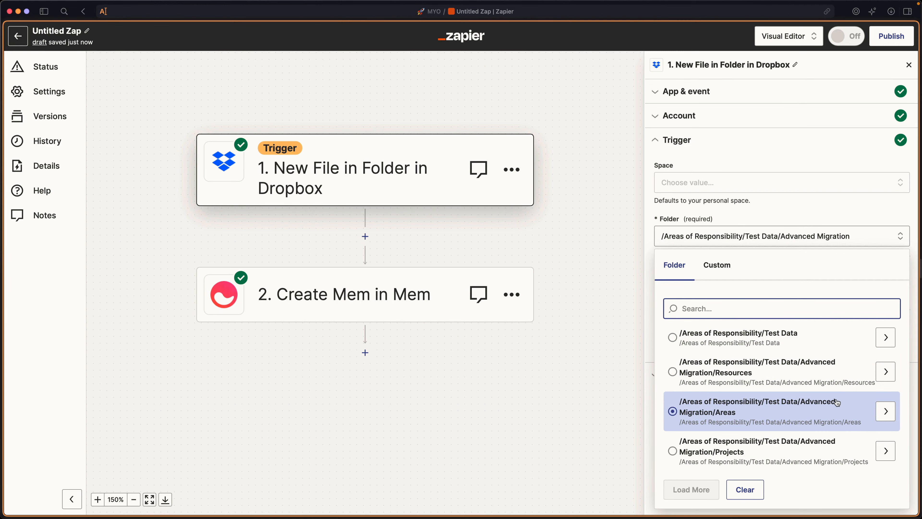
pyautogui.click(851, 444)
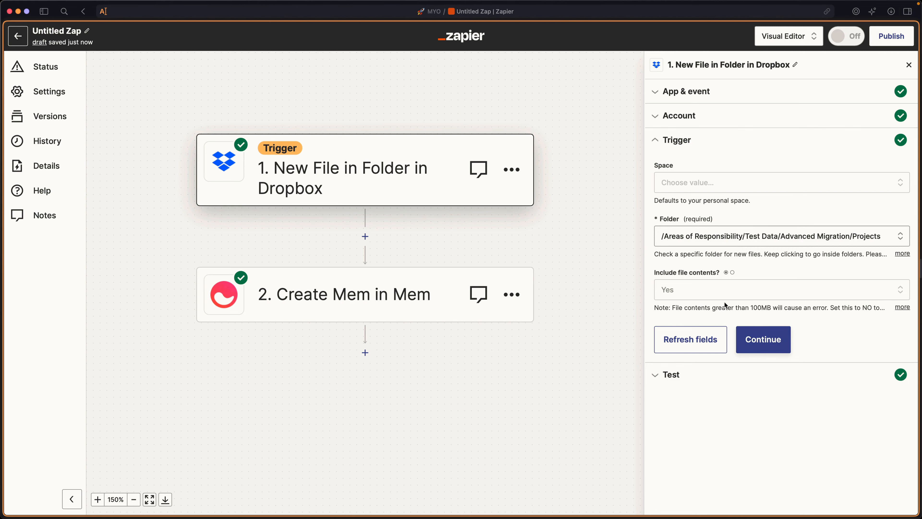
pyautogui.click(738, 337)
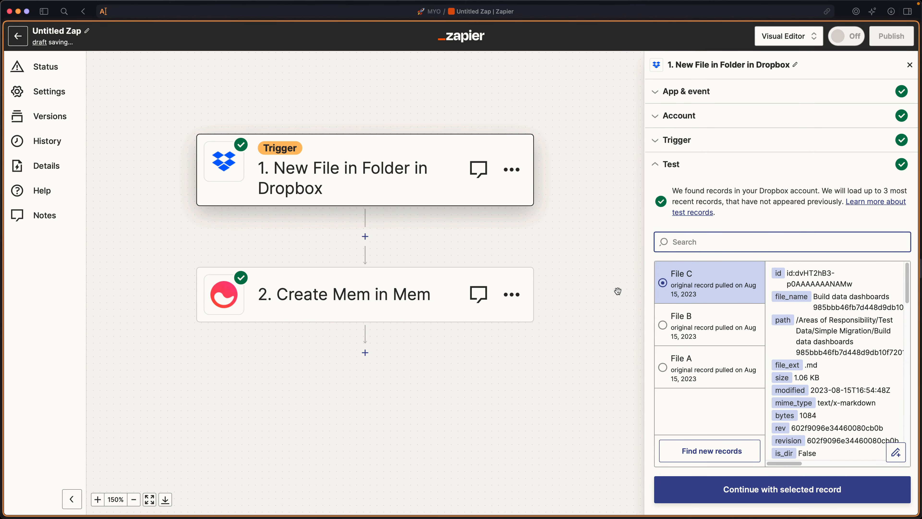
# Step: Find new records for the Dropbox trigger test, review the file text of record File F and continue with that record
pyautogui.click(692, 449)
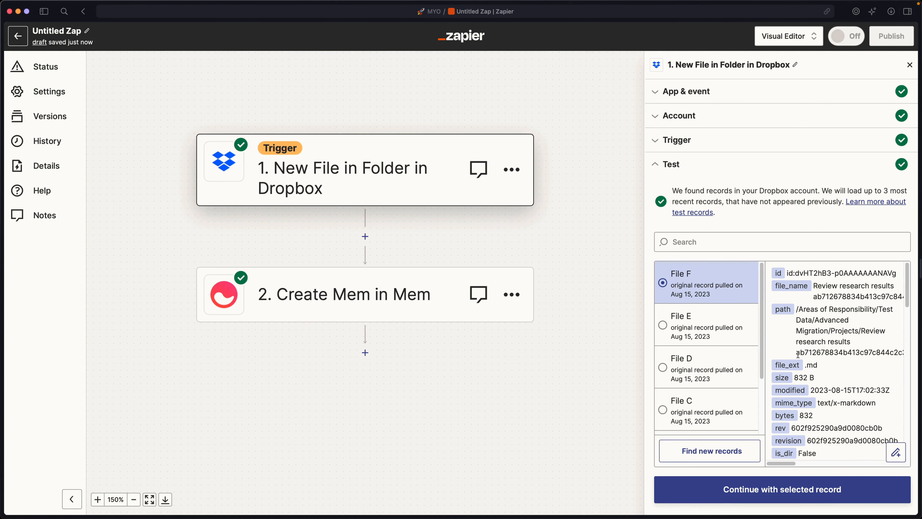
pyautogui.scroll(-2, 884, 322)
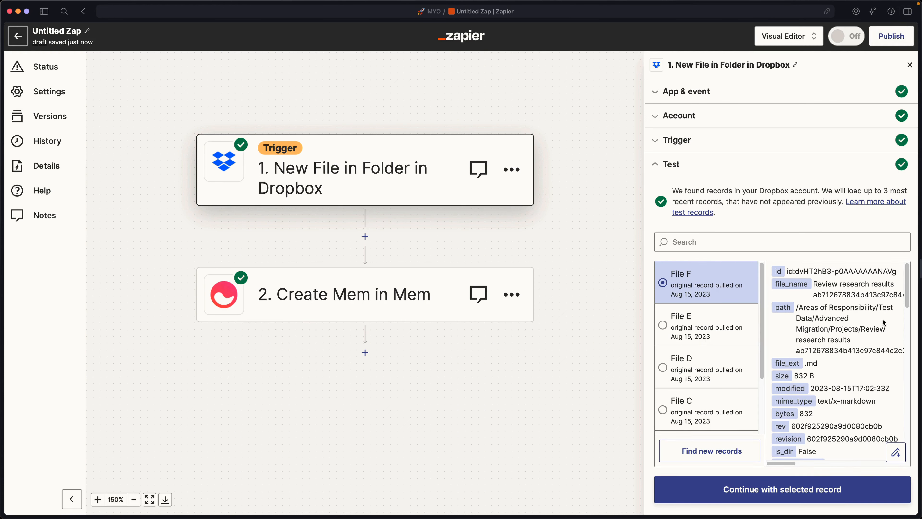
pyautogui.scroll(-1, 831, 322)
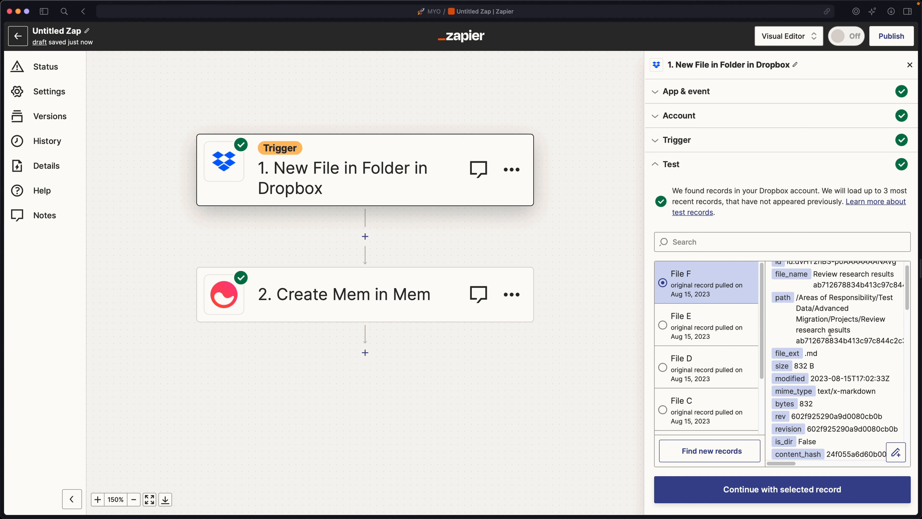
pyautogui.scroll(-10, 830, 331)
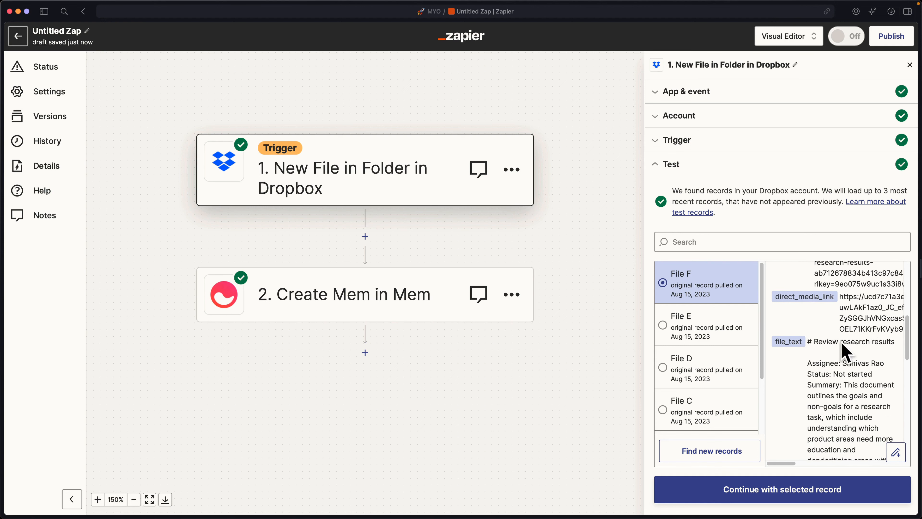
pyautogui.scroll(-4, 841, 350)
pyautogui.click(783, 487)
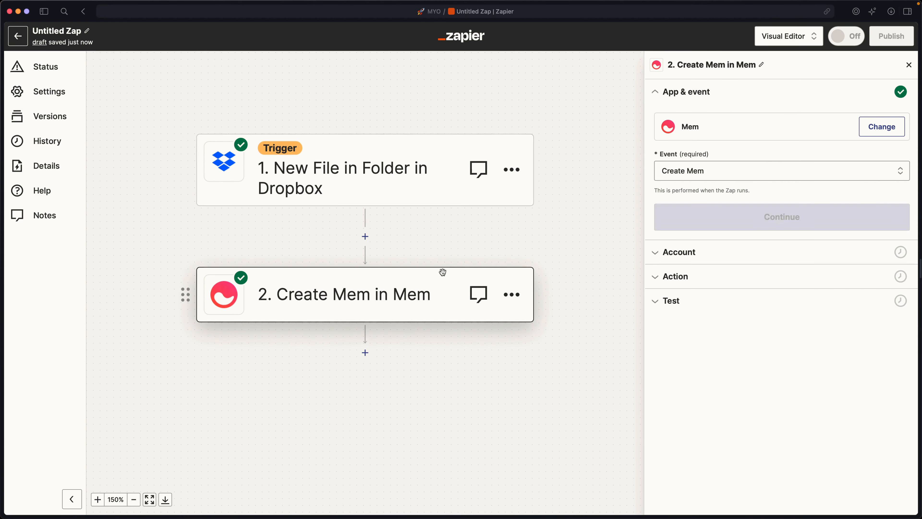
# Step: Add the tag #projects on a new line below the File Text field in the Create Mem action's Mem Content
pyautogui.click(684, 224)
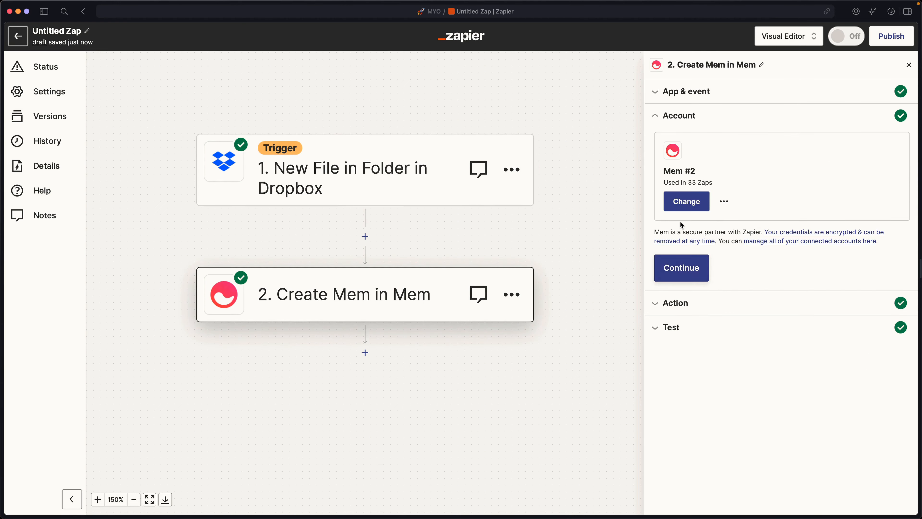
pyautogui.click(702, 273)
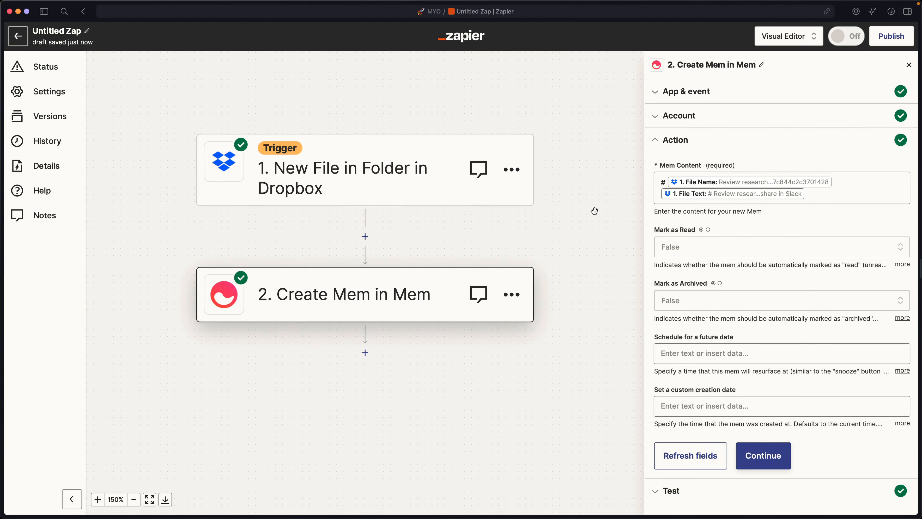
pyautogui.click(828, 192)
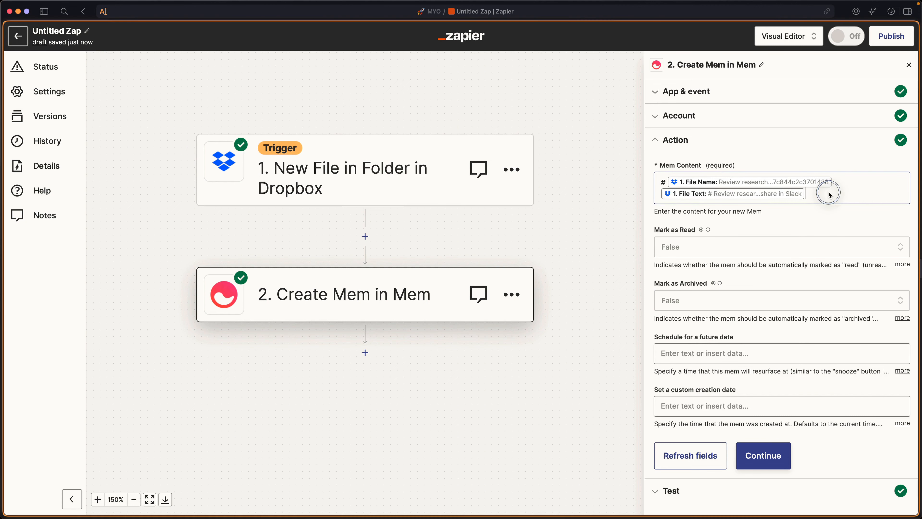
pyautogui.press('Return')
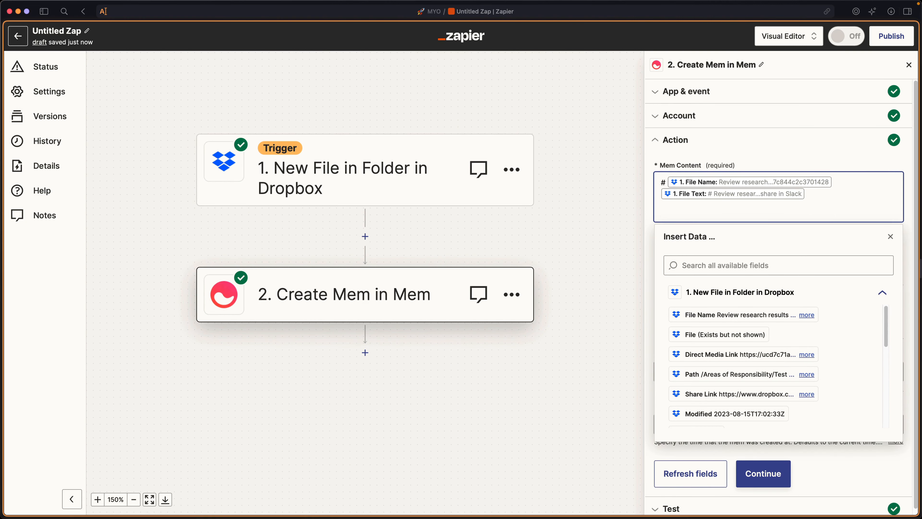
pyautogui.scroll(-1, 771, 300)
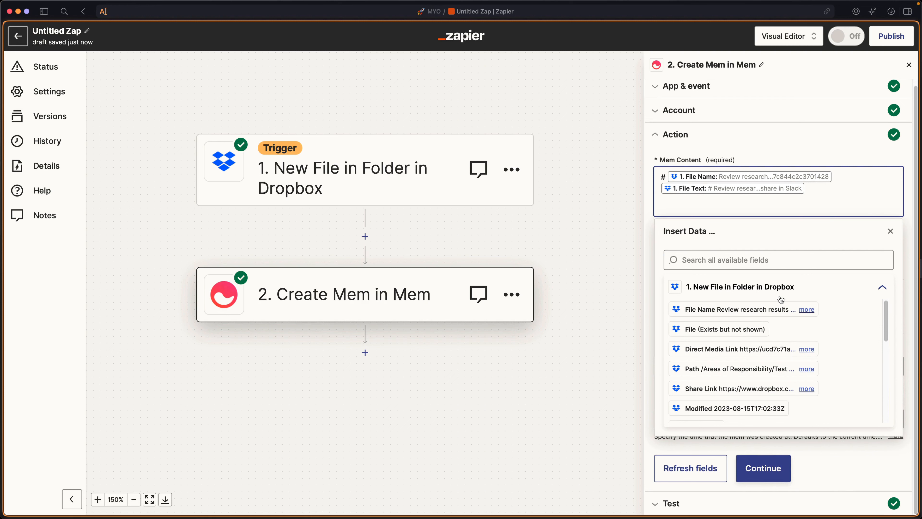
pyautogui.scroll(-5, 780, 327)
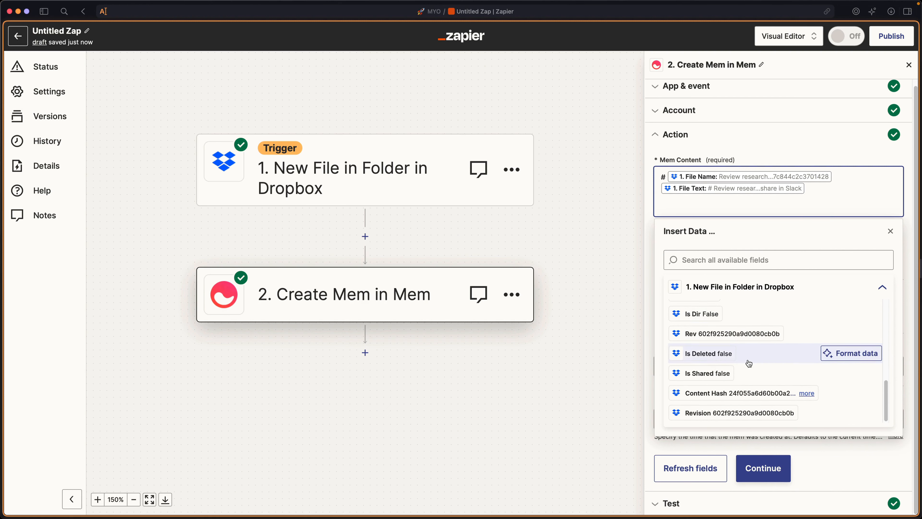
pyautogui.scroll(6, 749, 363)
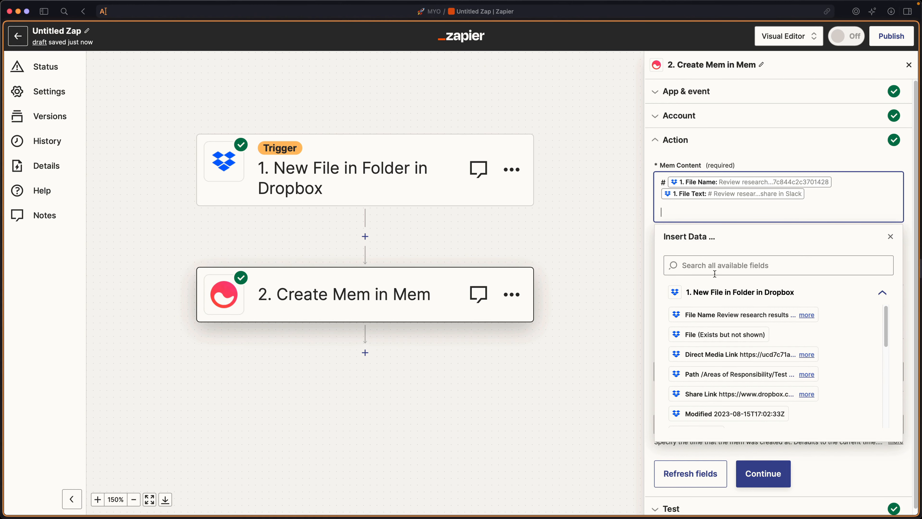
pyautogui.click(806, 374)
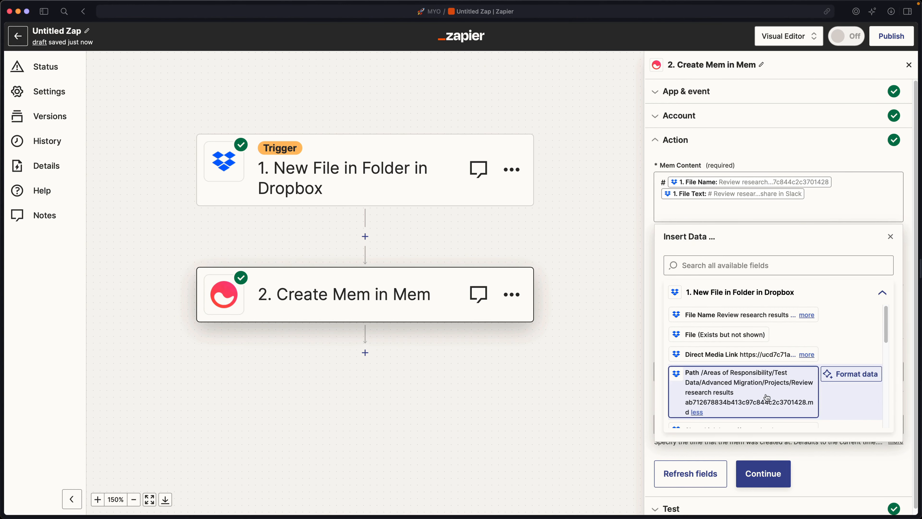
pyautogui.click(693, 207)
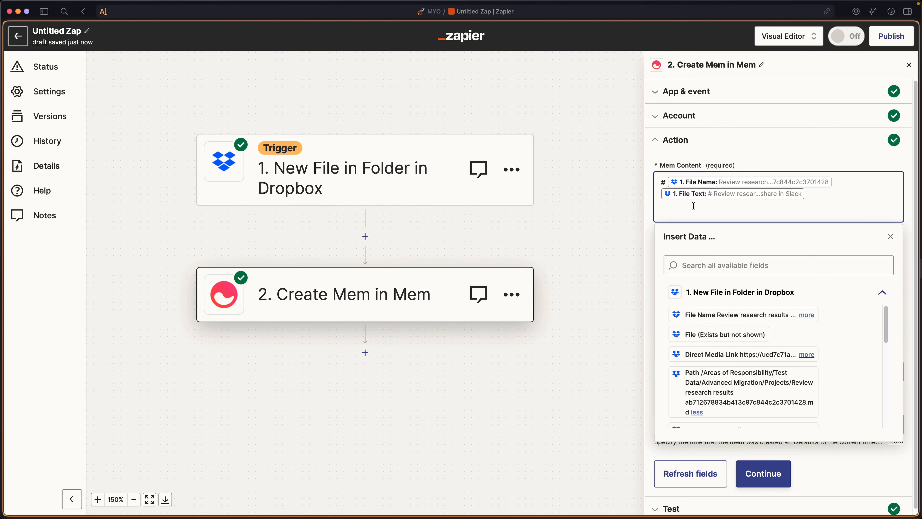
pyautogui.click(676, 203)
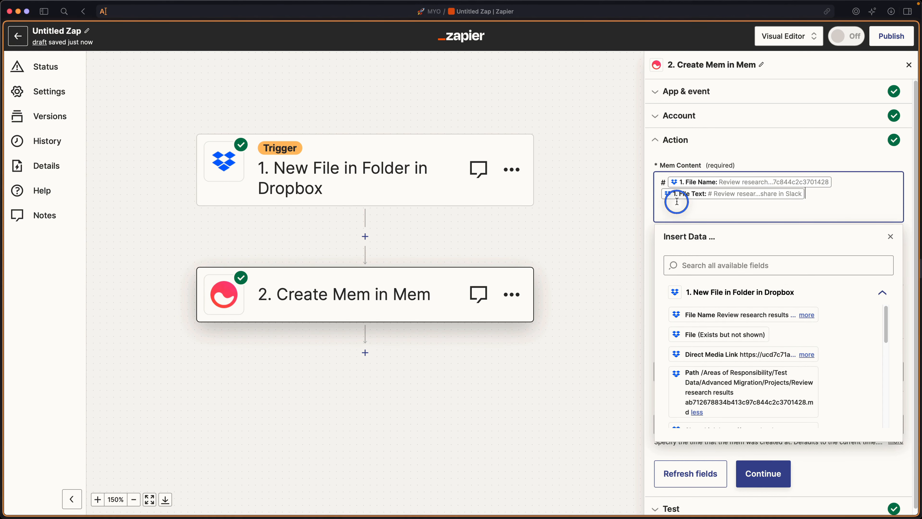
pyautogui.press('Return')
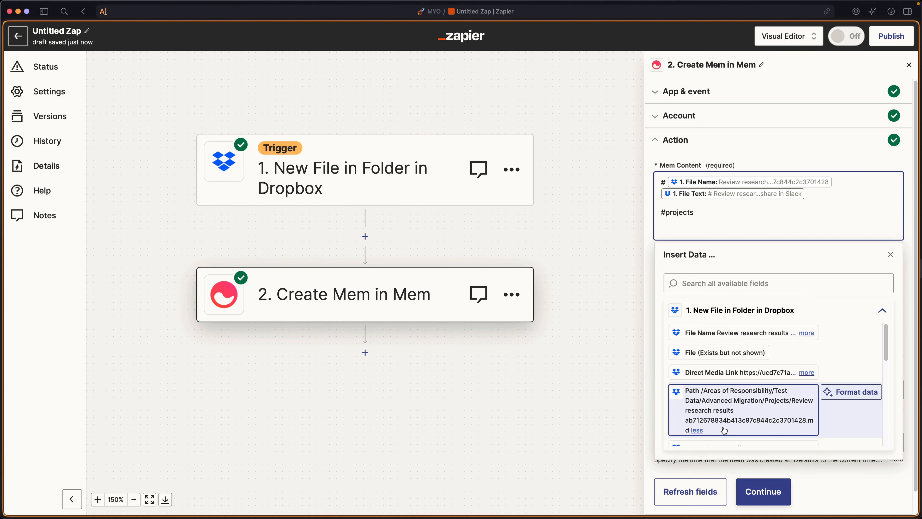
# Step: Continue to the Create Mem action's test and retest it to send a new mem to Mem
pyautogui.click(753, 491)
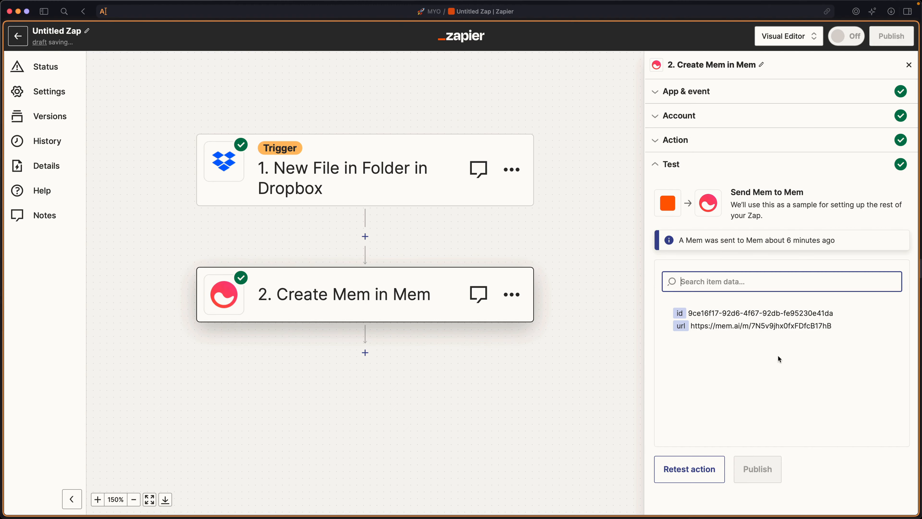
pyautogui.click(677, 466)
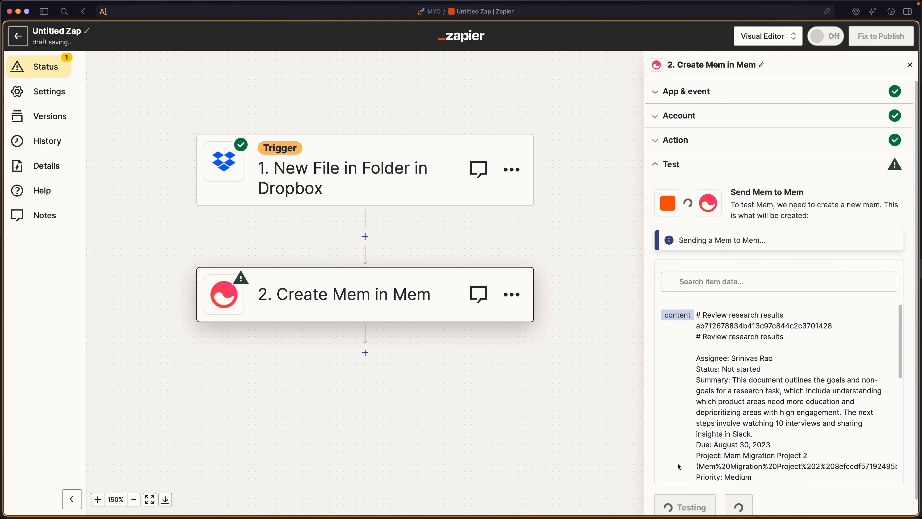
pyautogui.scroll(-4, 775, 380)
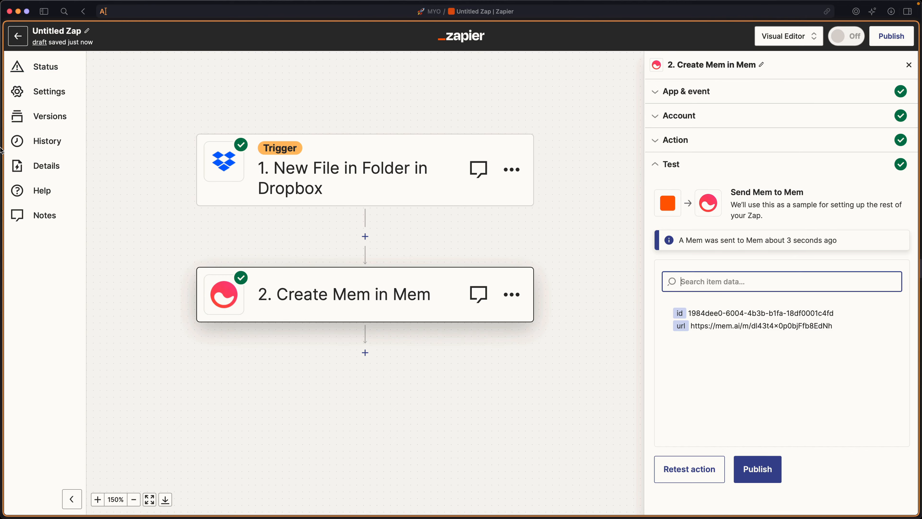
# Step: Switch to Mem, open the inbox mem titled Review research results, and check its imported content and #projects tag
pyautogui.moveTo(1, 147)
pyautogui.click(52, 89)
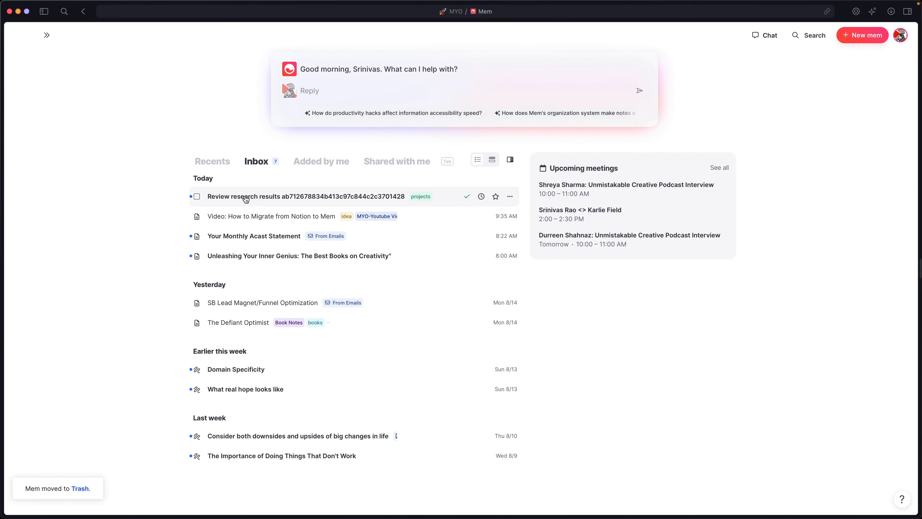
pyautogui.click(245, 196)
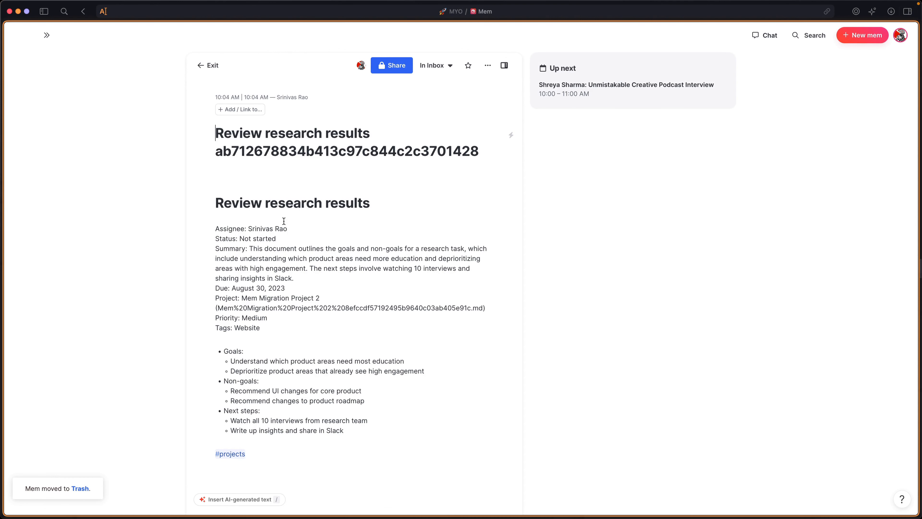
pyautogui.scroll(-2, 284, 221)
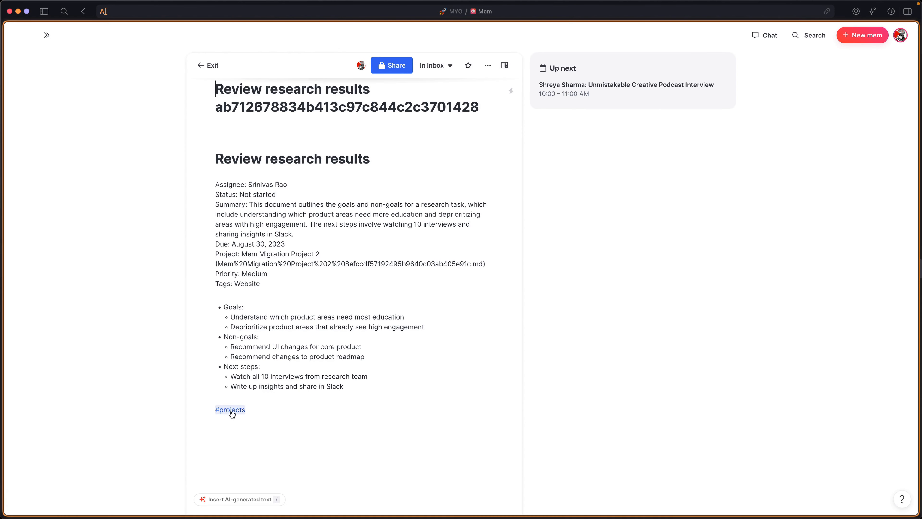
pyautogui.scroll(1, 287, 205)
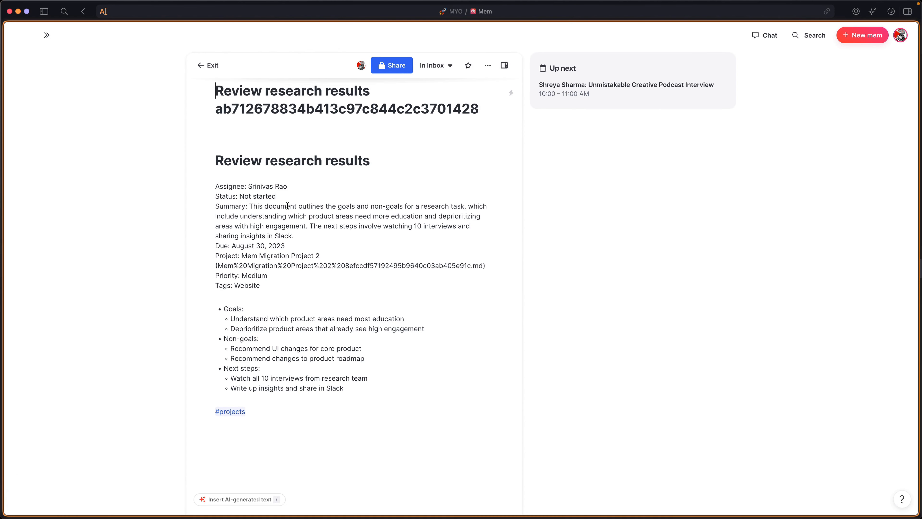
# Step: Switch to Notion, go up to the Second Brain Export Example page and open its Projects database
pyautogui.press('super+s')
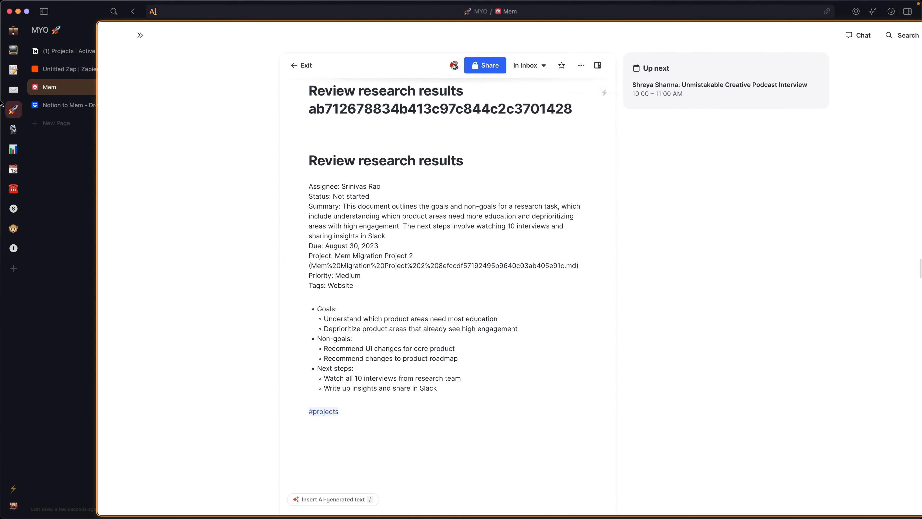
pyautogui.click(55, 56)
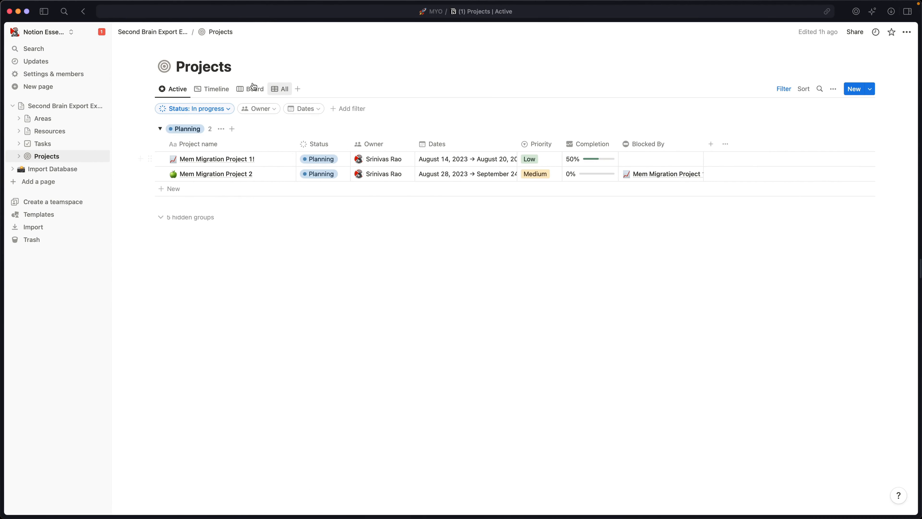
pyautogui.click(173, 34)
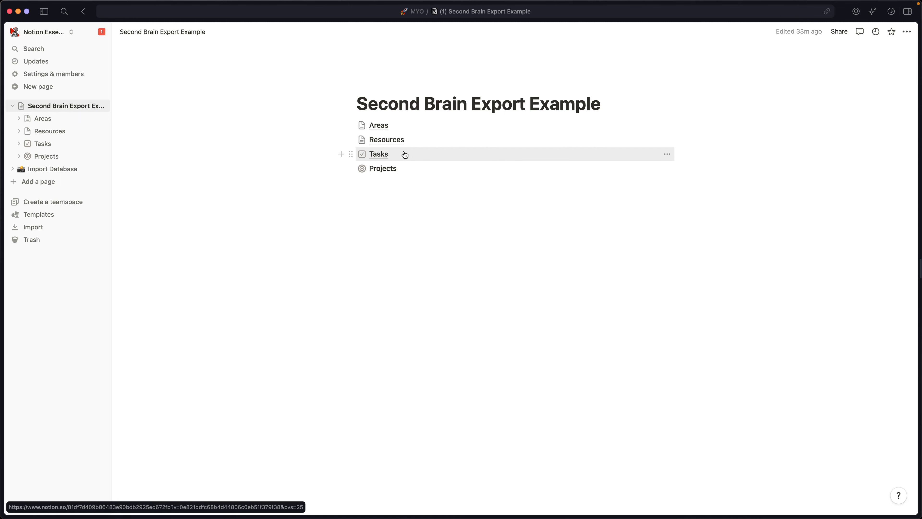
pyautogui.click(393, 168)
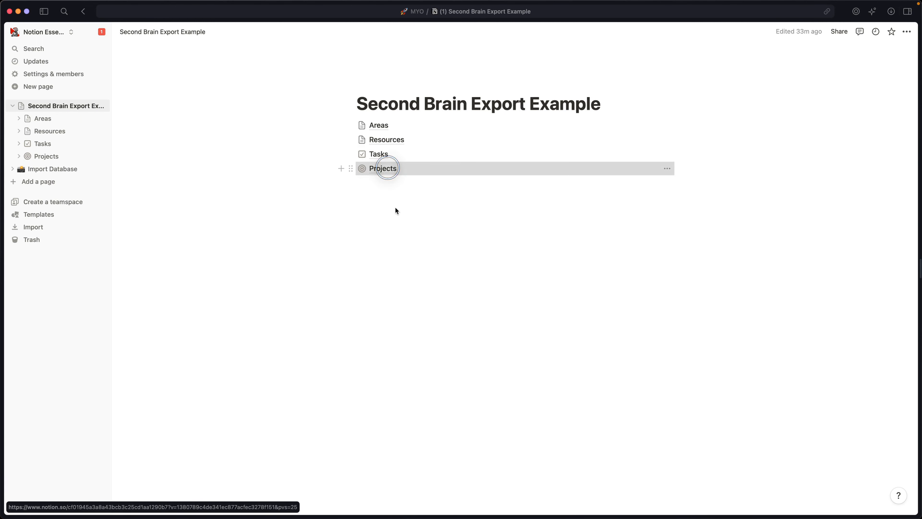